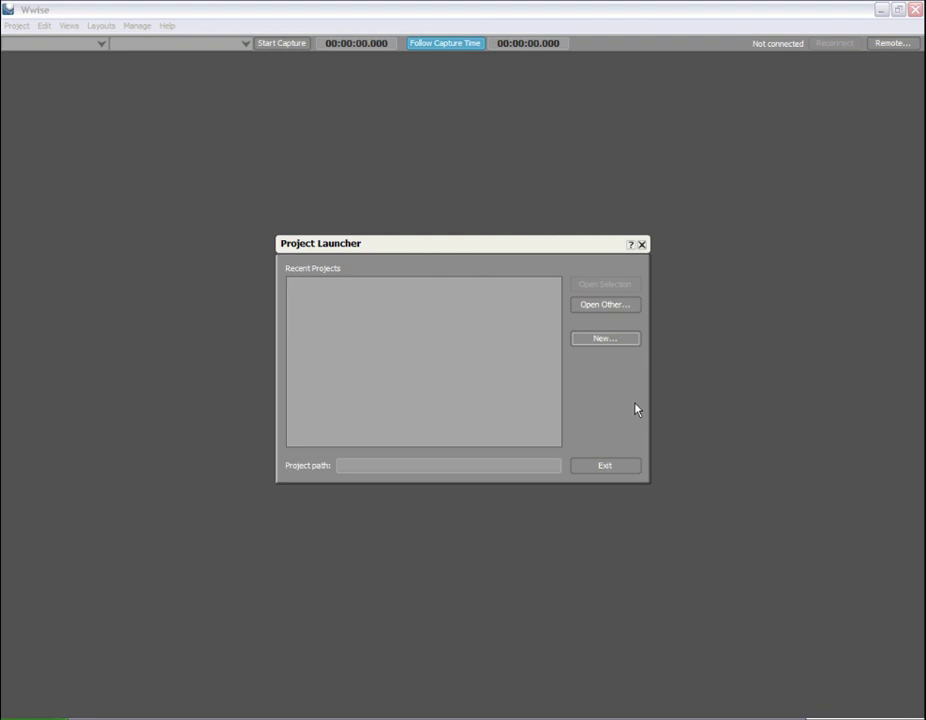
- Create a new Wwise project named 'Tutorial' in the C:\p4_1666\Depot folder
click(609, 339)
click(646, 329)
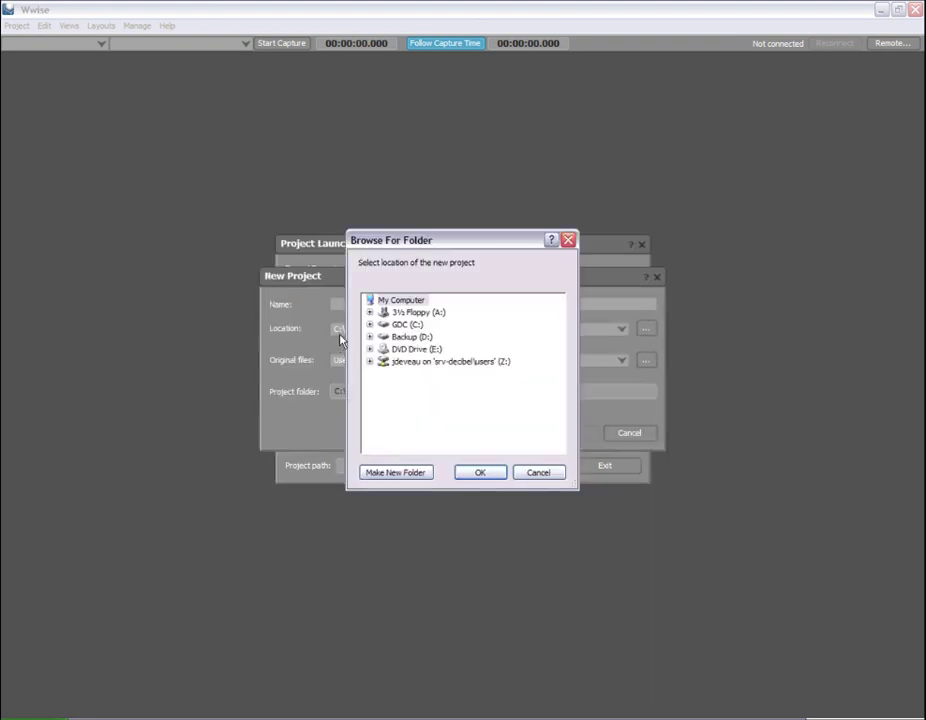
click(367, 331)
click(383, 385)
click(429, 398)
click(482, 474)
text(Tutorial)
key(Return)
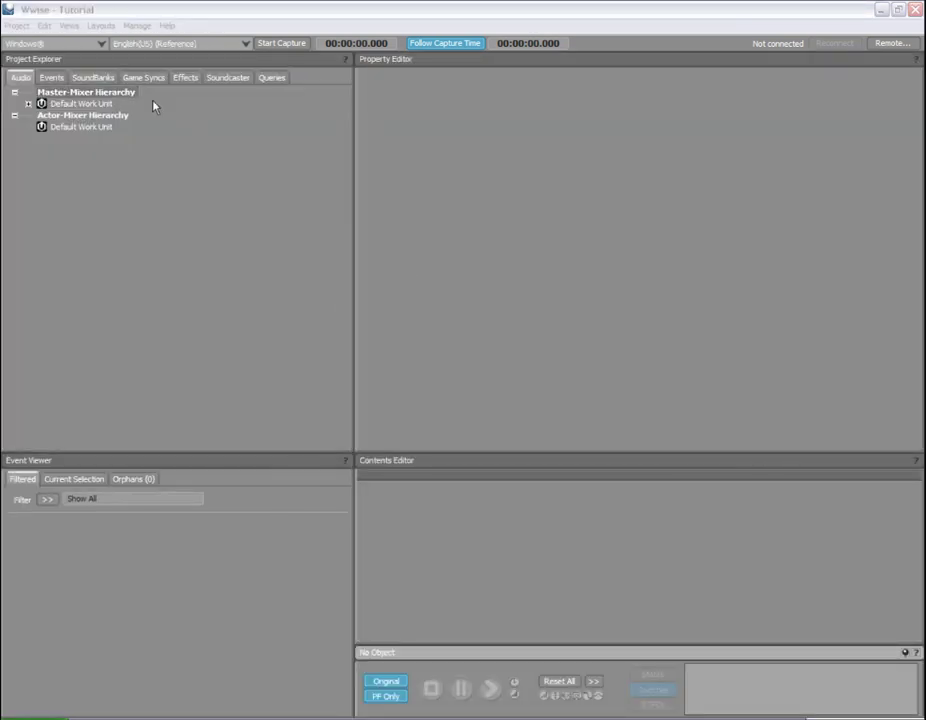
- In Project Settings, set the workgroup plug-in to Perforce and configure its connection on port 1666
click(16, 25)
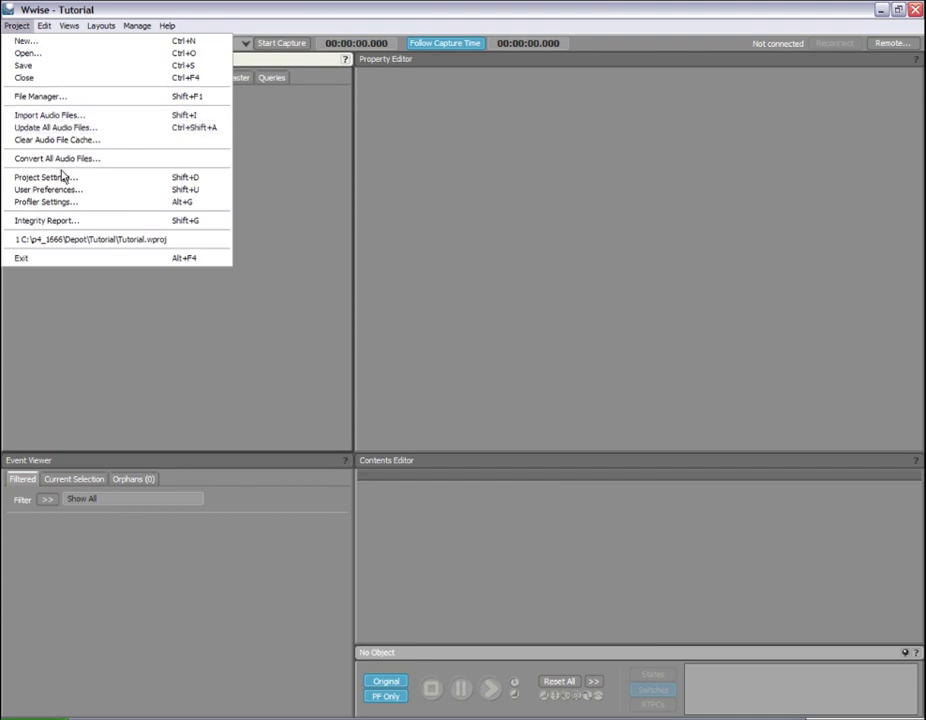
click(60, 177)
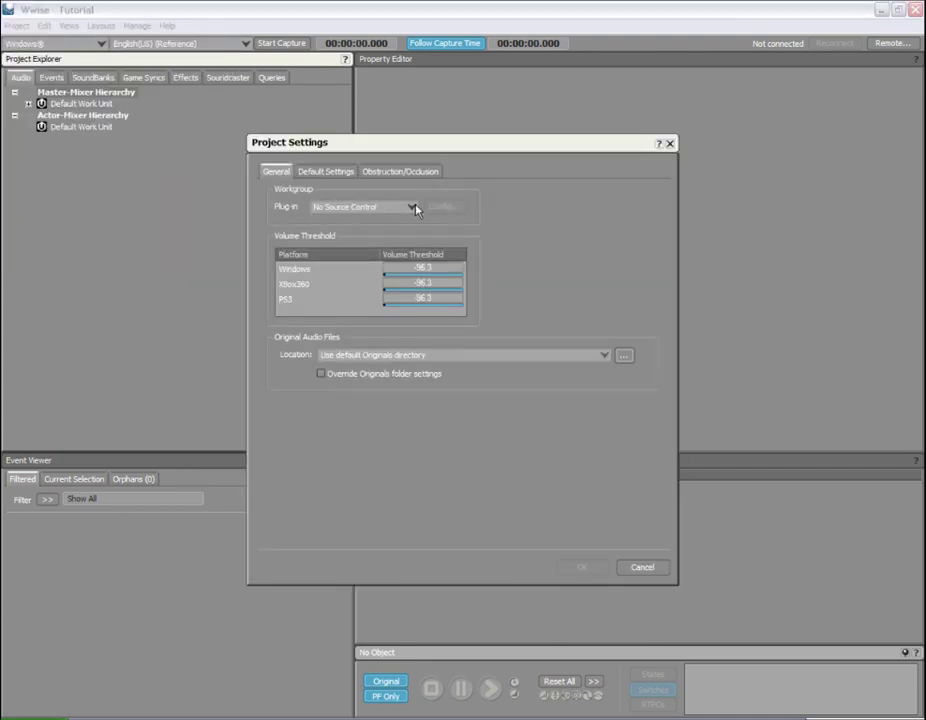
click(413, 207)
click(400, 228)
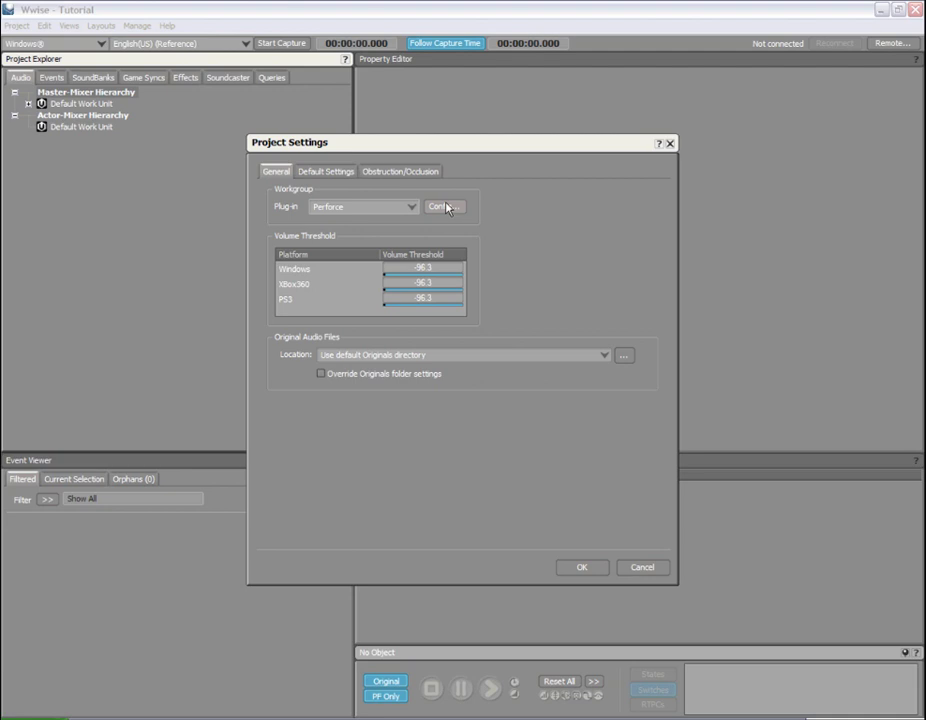
click(445, 207)
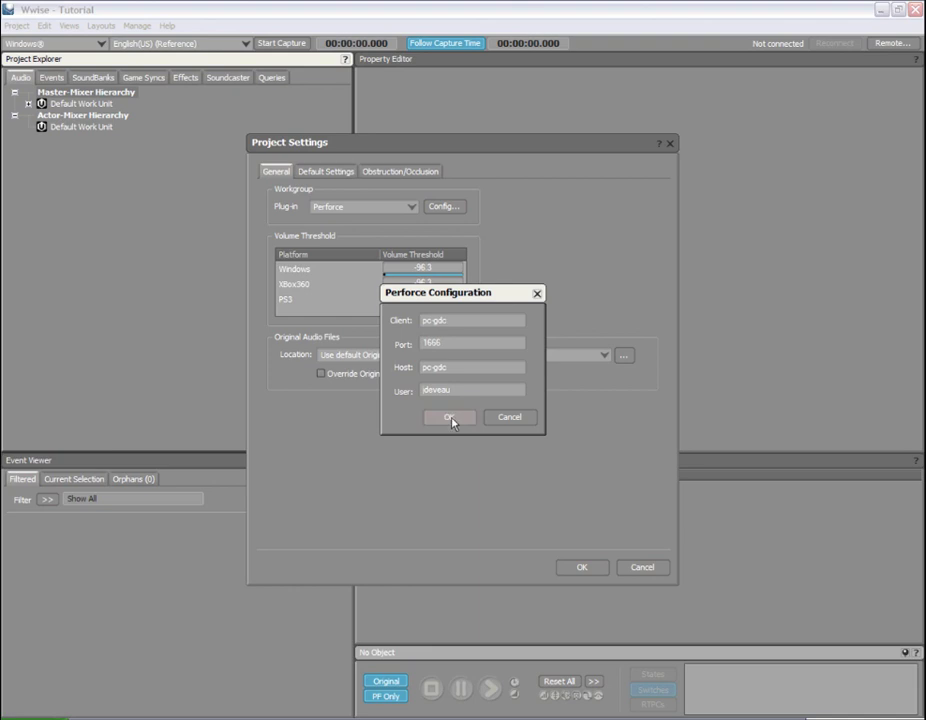
click(450, 418)
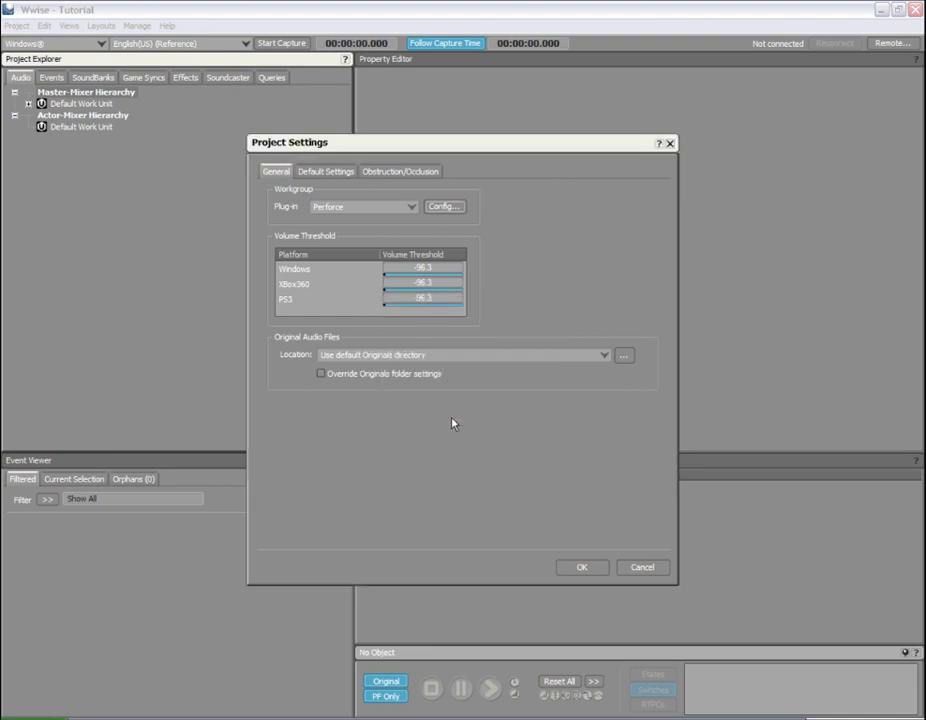
click(597, 574)
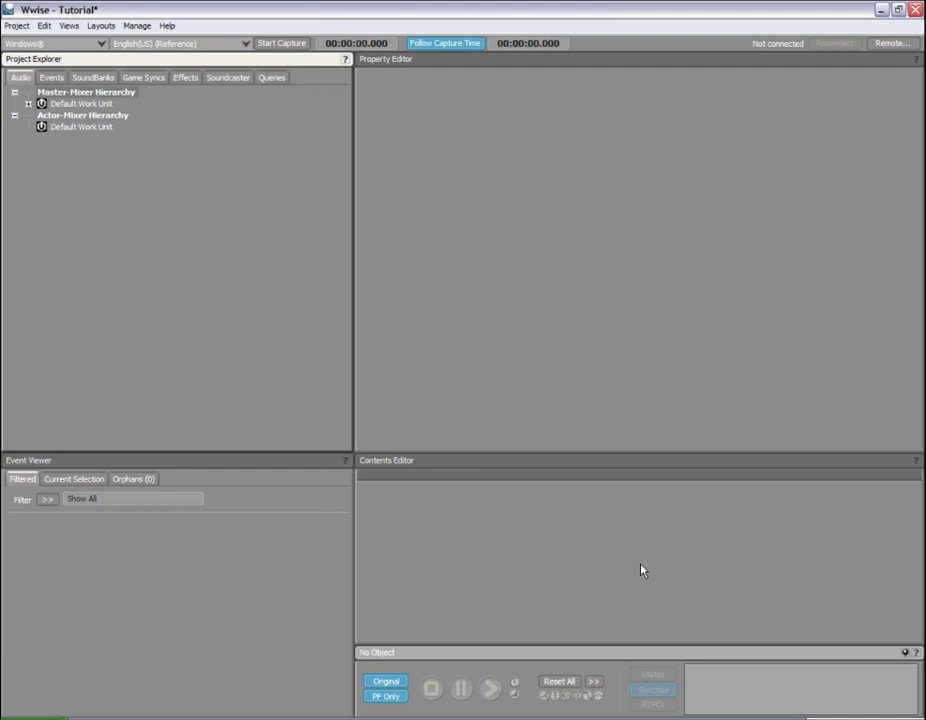
key(alt+Tab)
key(alt+Tab)
key(alt+Tab)
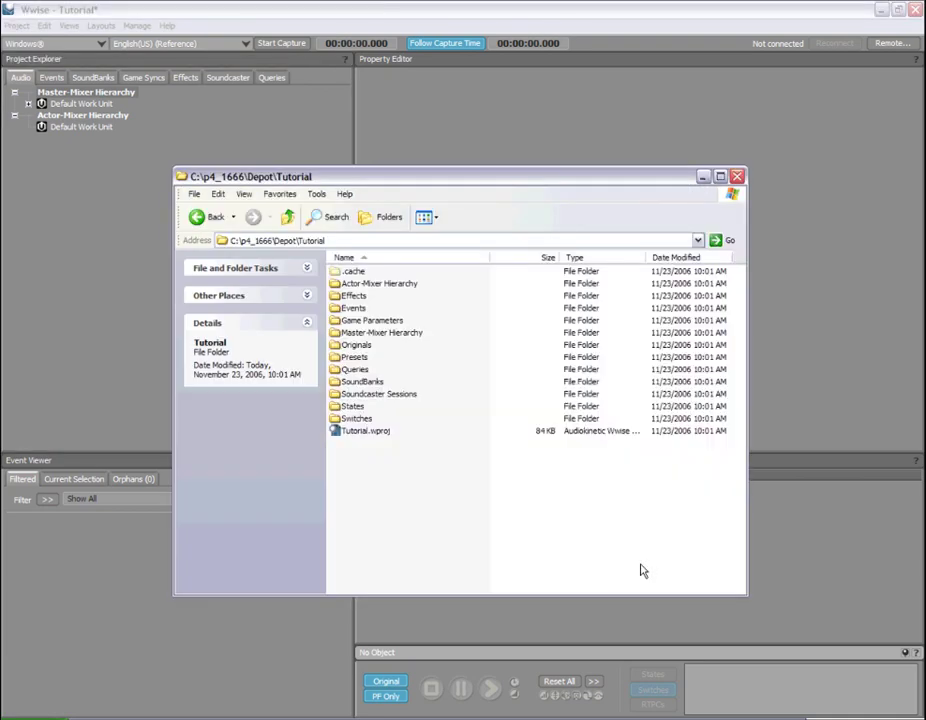
click(356, 437)
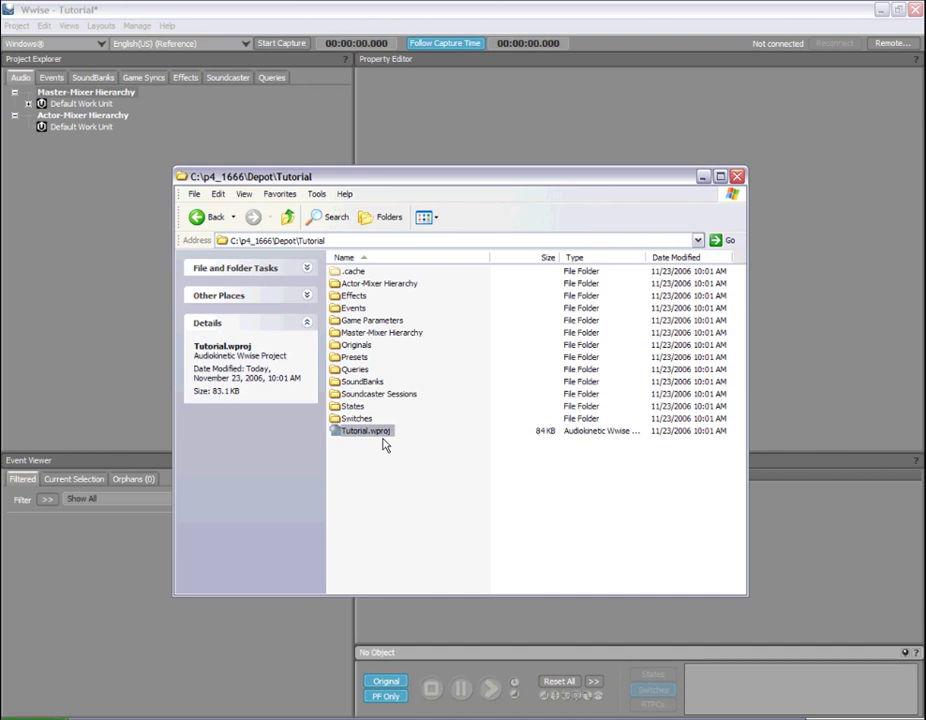
double_click(380, 284)
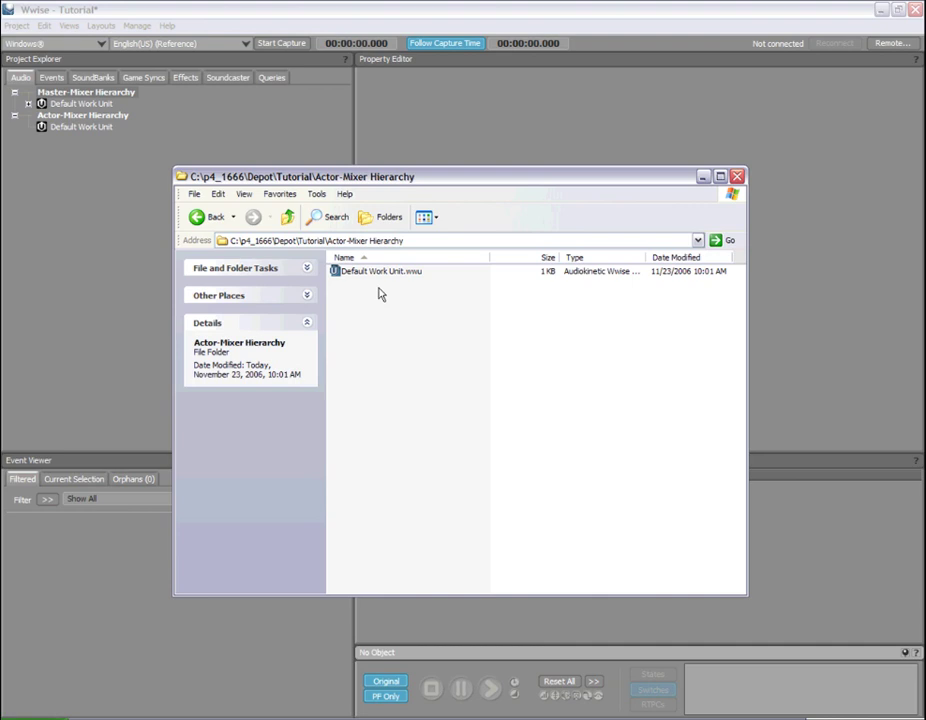
click(288, 219)
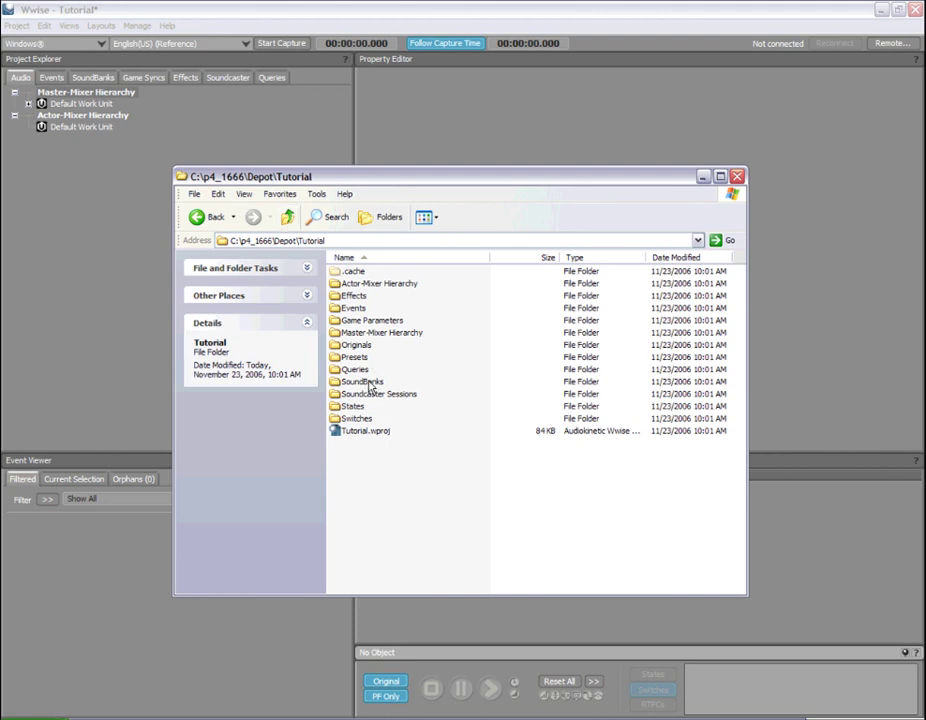
double_click(362, 349)
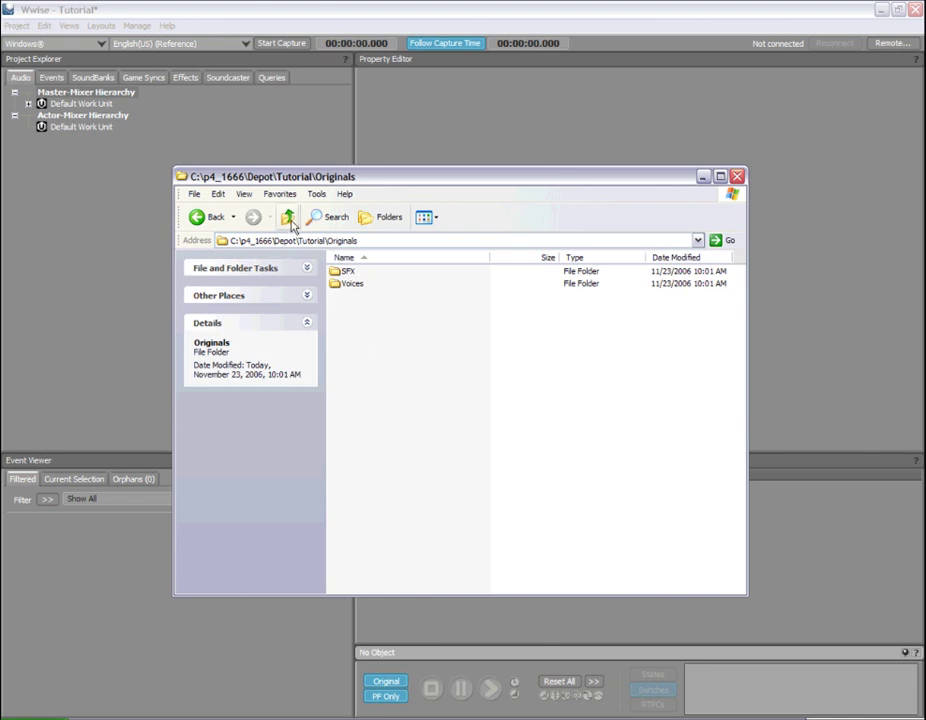
click(345, 12)
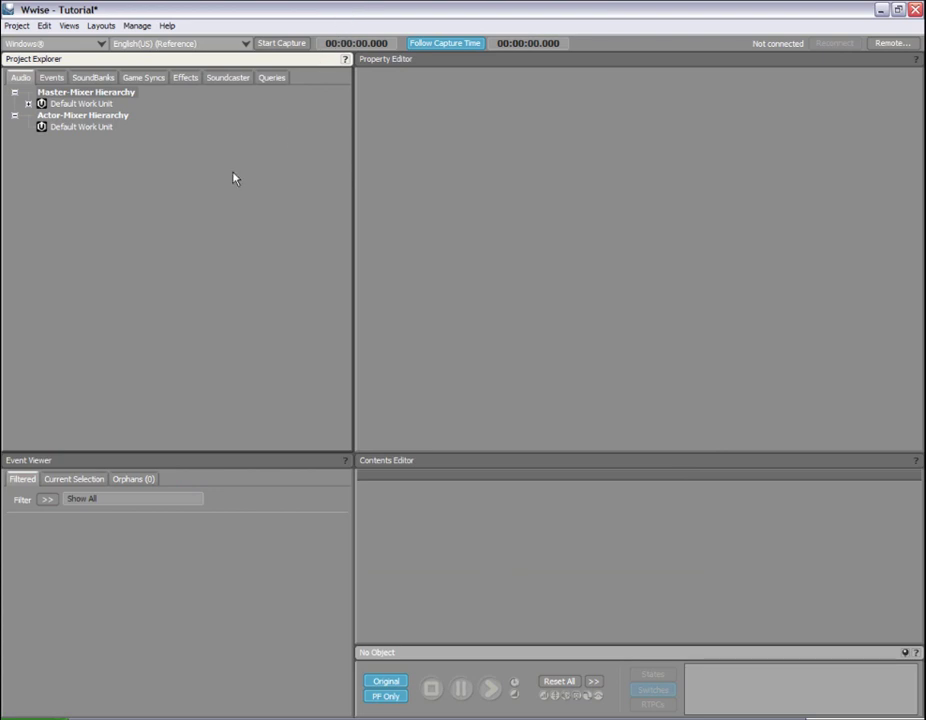
- In the File Manager, select Tutorial.wproj and every work unit and mark them all for add
click(16, 26)
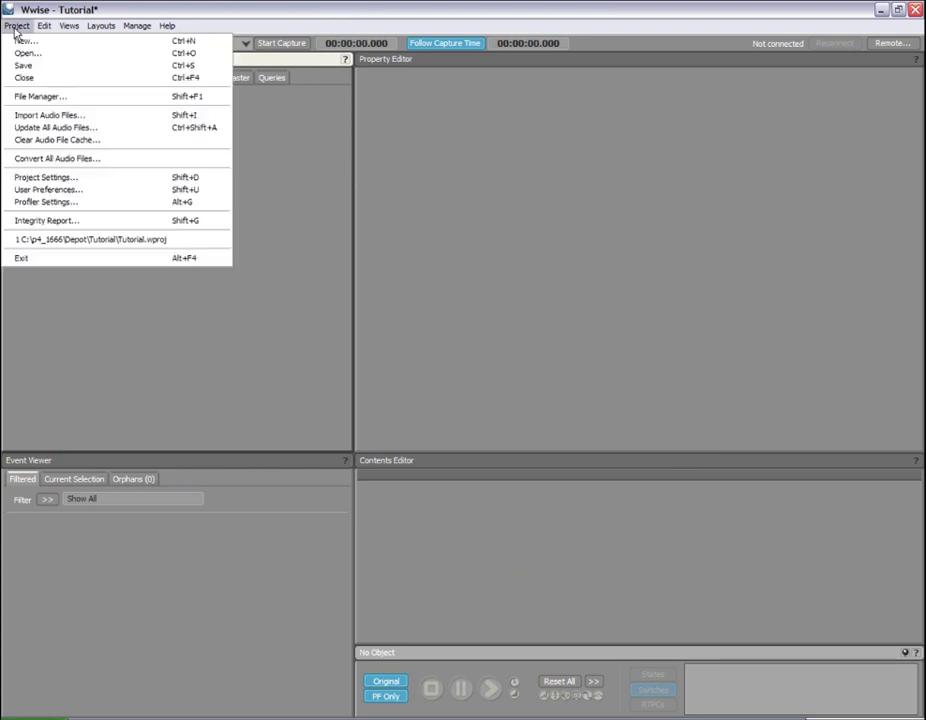
click(38, 97)
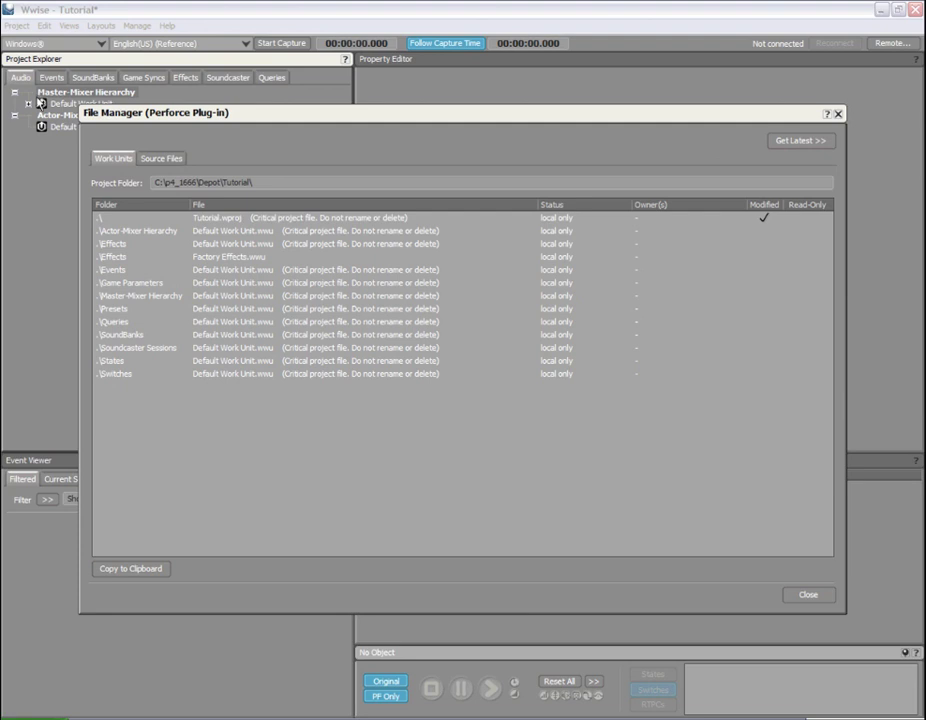
click(296, 220)
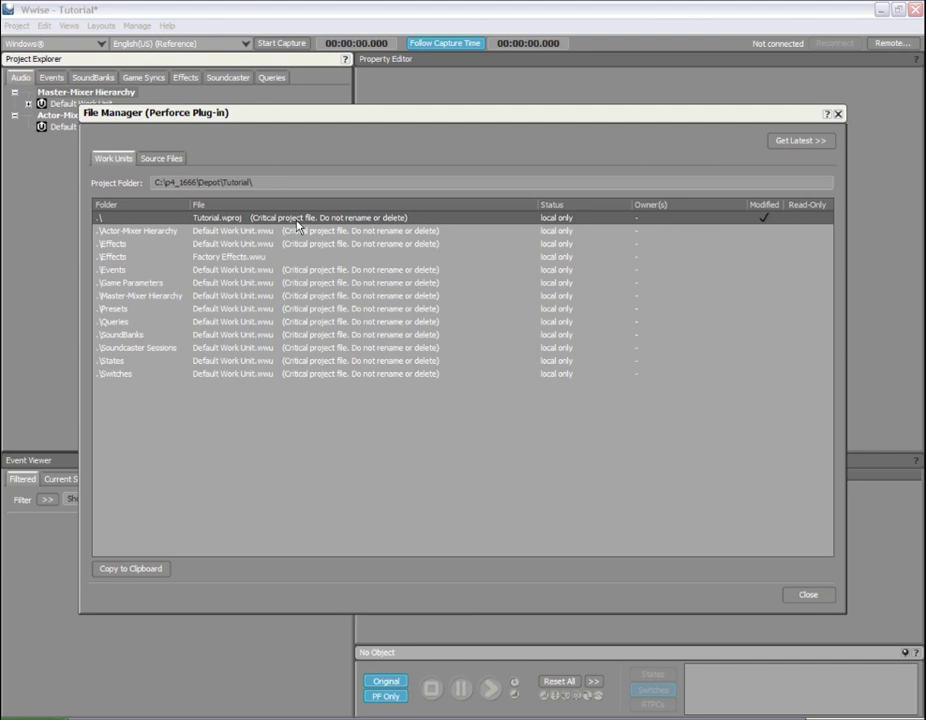
key(Down)
key(Down)
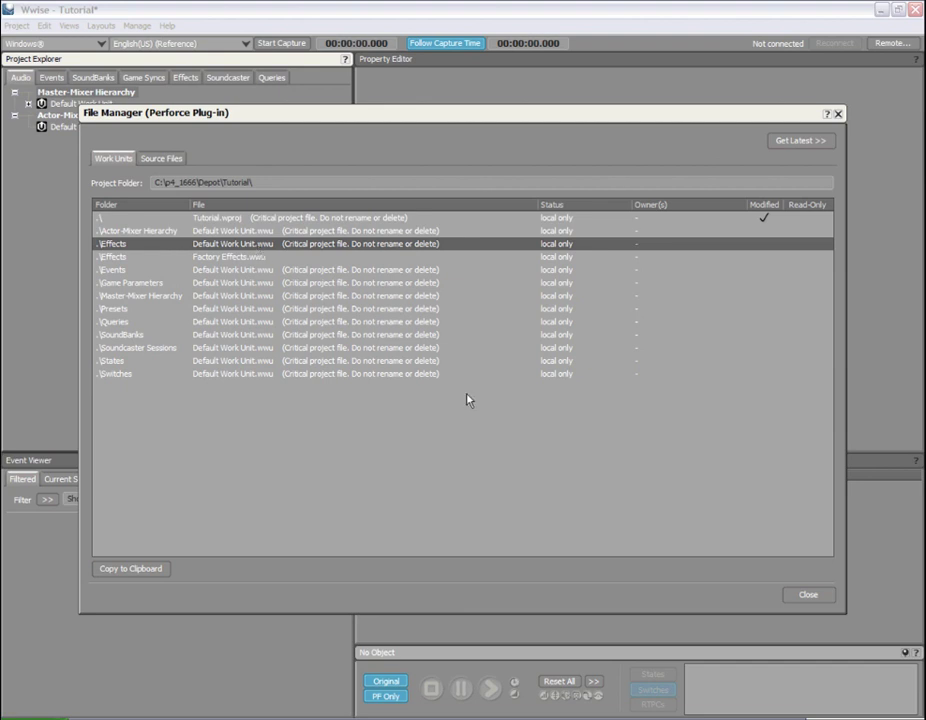
key(ctrl+a)
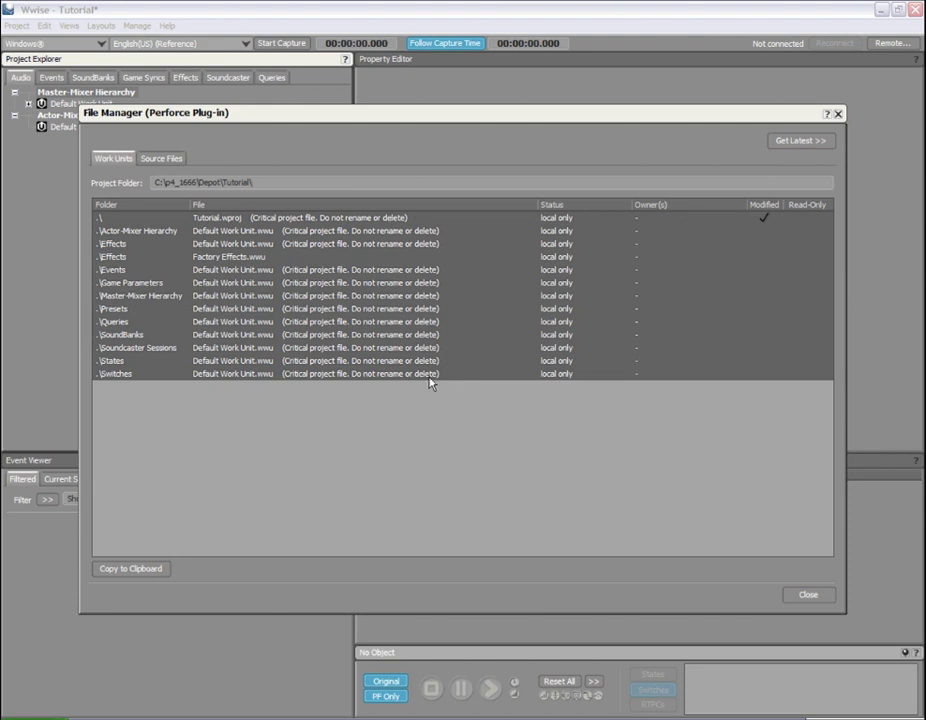
right_click(430, 382)
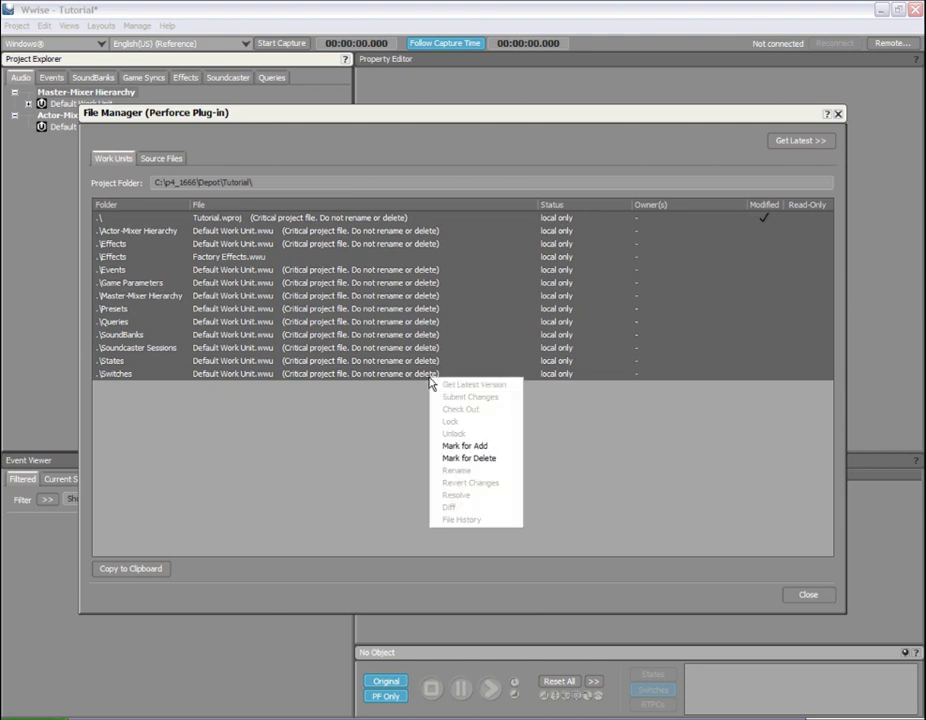
click(470, 446)
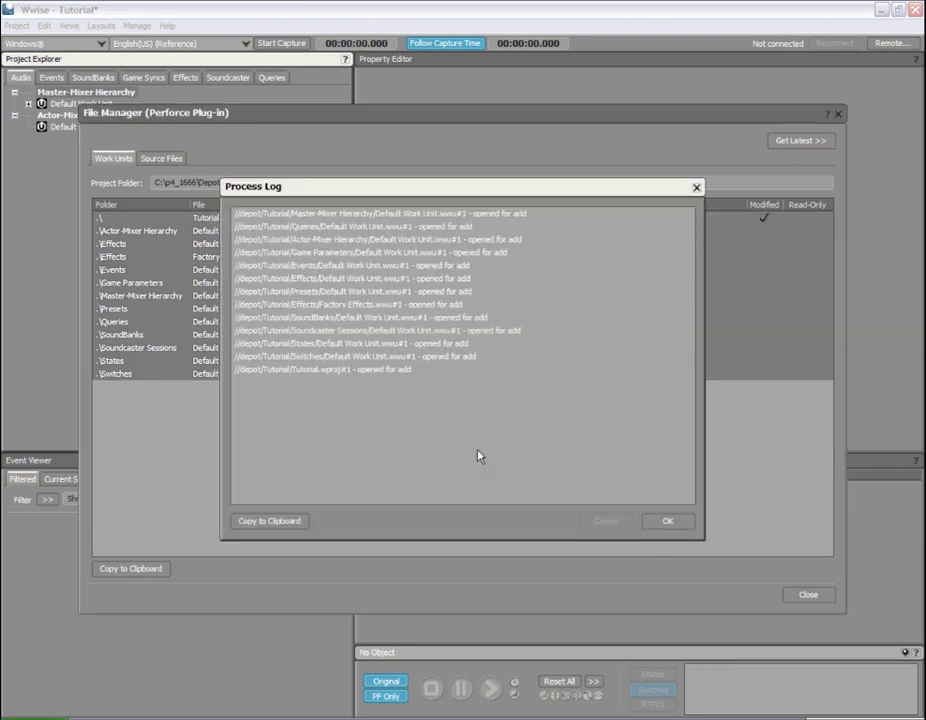
click(670, 522)
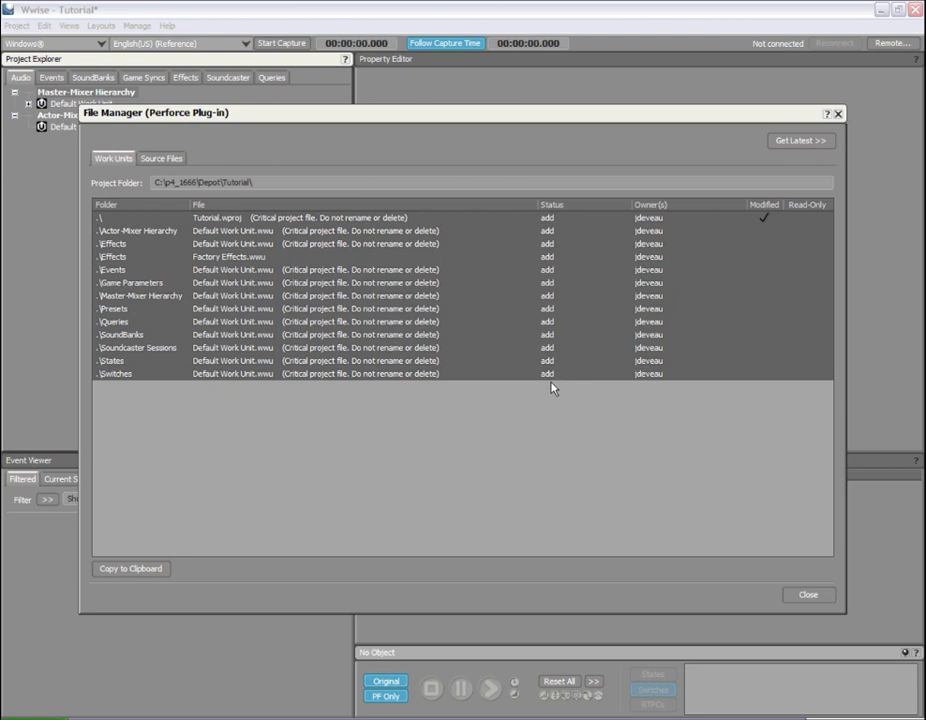
- Save and submit the added files to Perforce with a 'project check-in' description, then close the File Manager
right_click(433, 378)
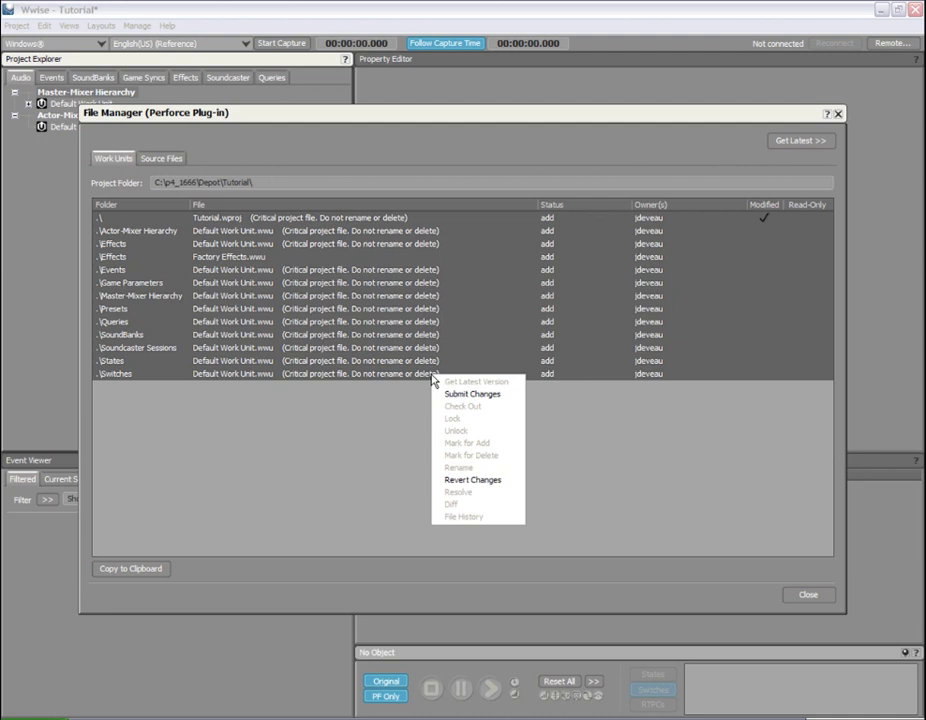
click(490, 395)
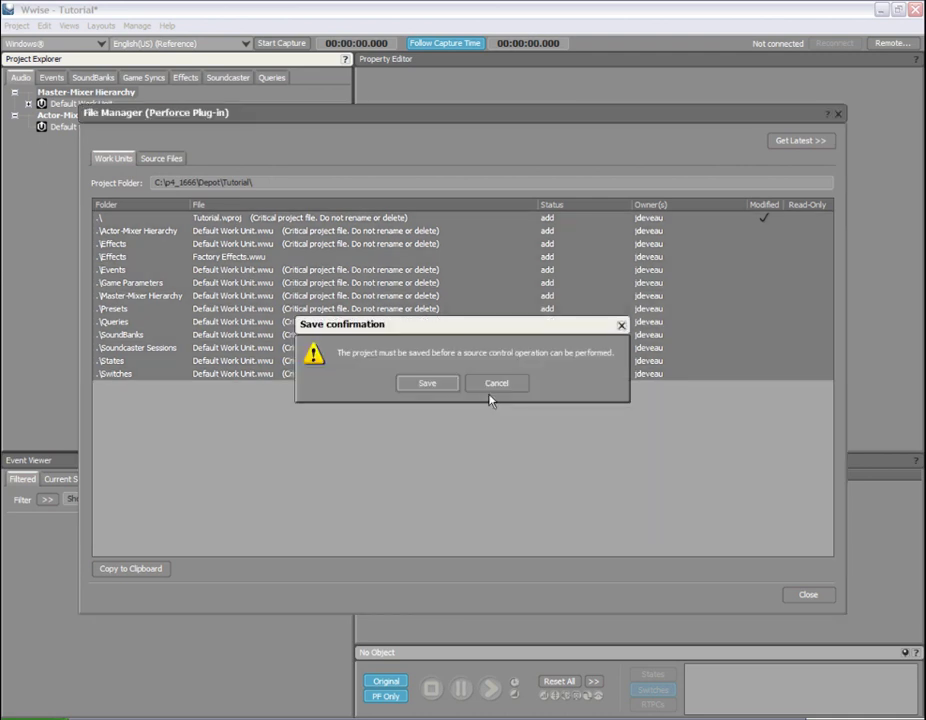
click(447, 389)
text(Im)
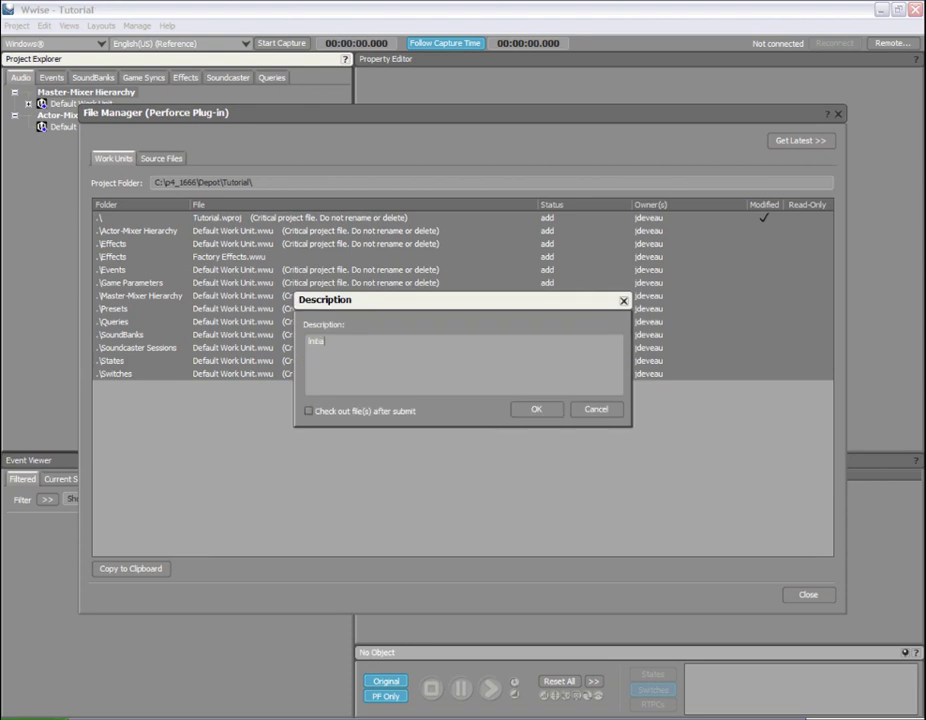
text(project check-in)
click(548, 413)
click(667, 520)
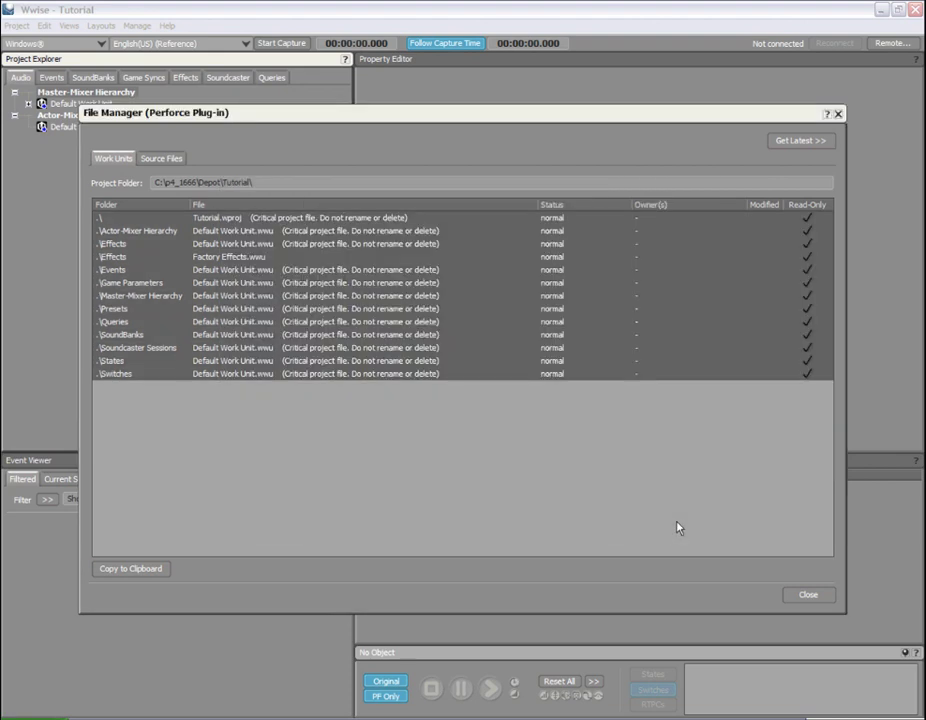
click(807, 596)
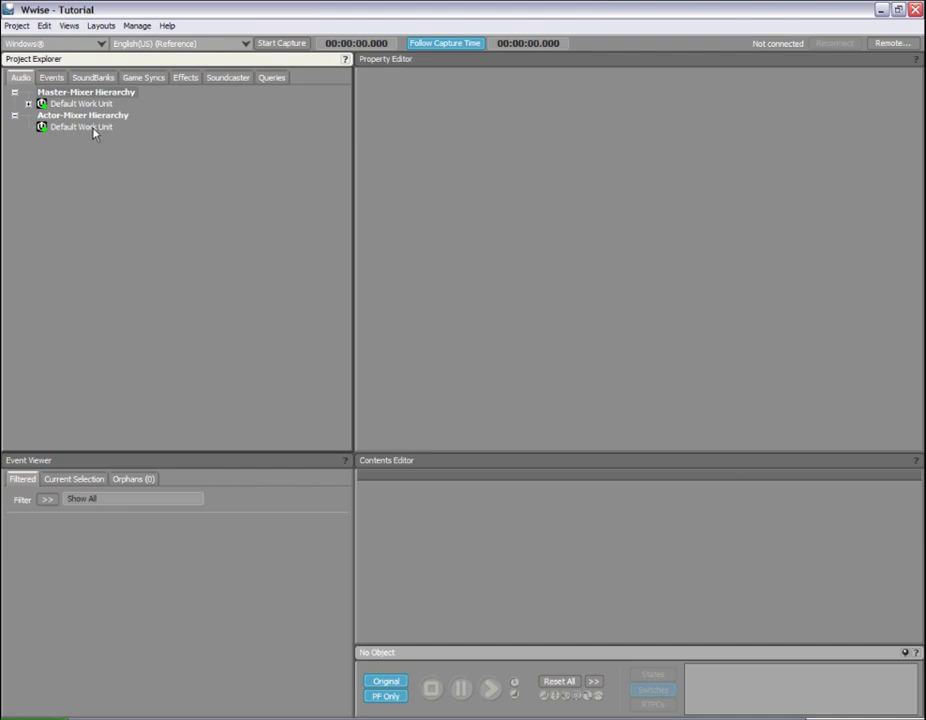
- Create a child work unit 'Level 1' under the Actor-Mixer Hierarchy and mark it for add
right_click(96, 118)
mouse_move(186, 242)
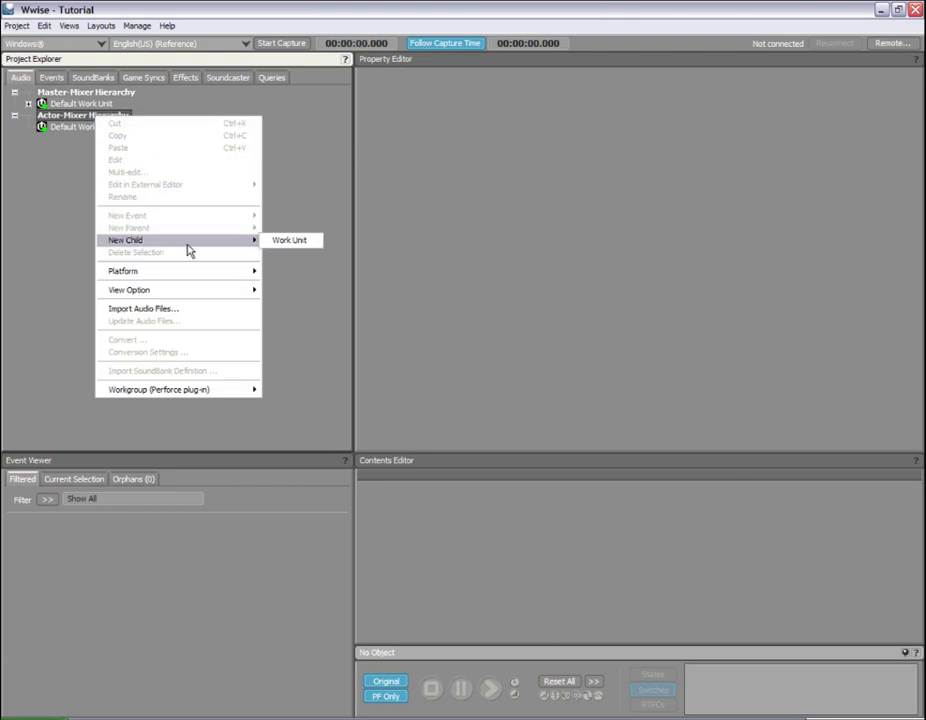
click(290, 241)
text(Level 1)
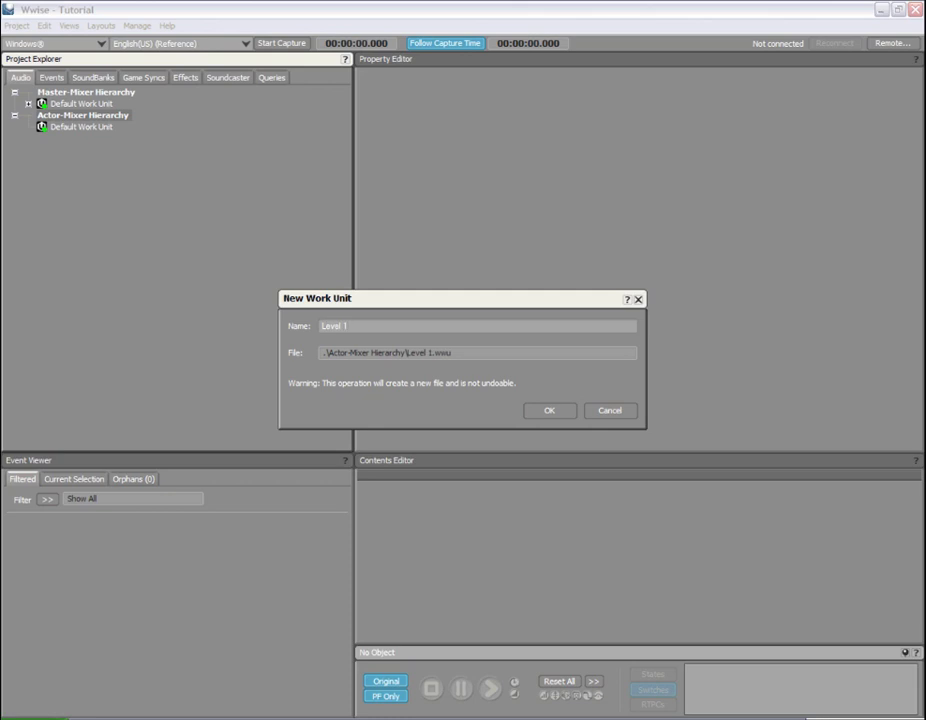
click(552, 411)
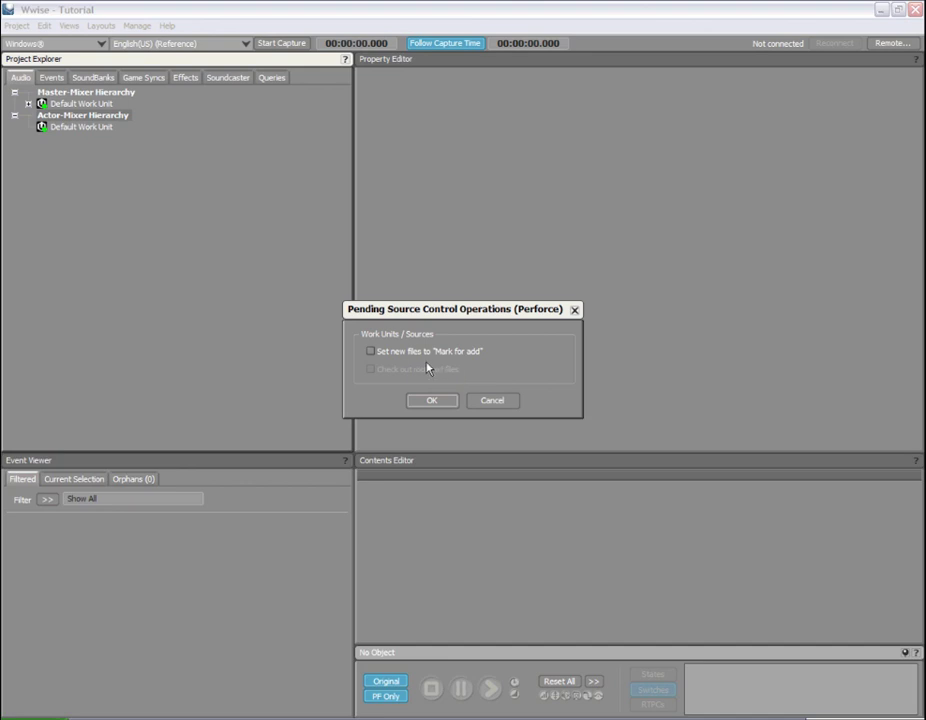
click(372, 352)
click(433, 401)
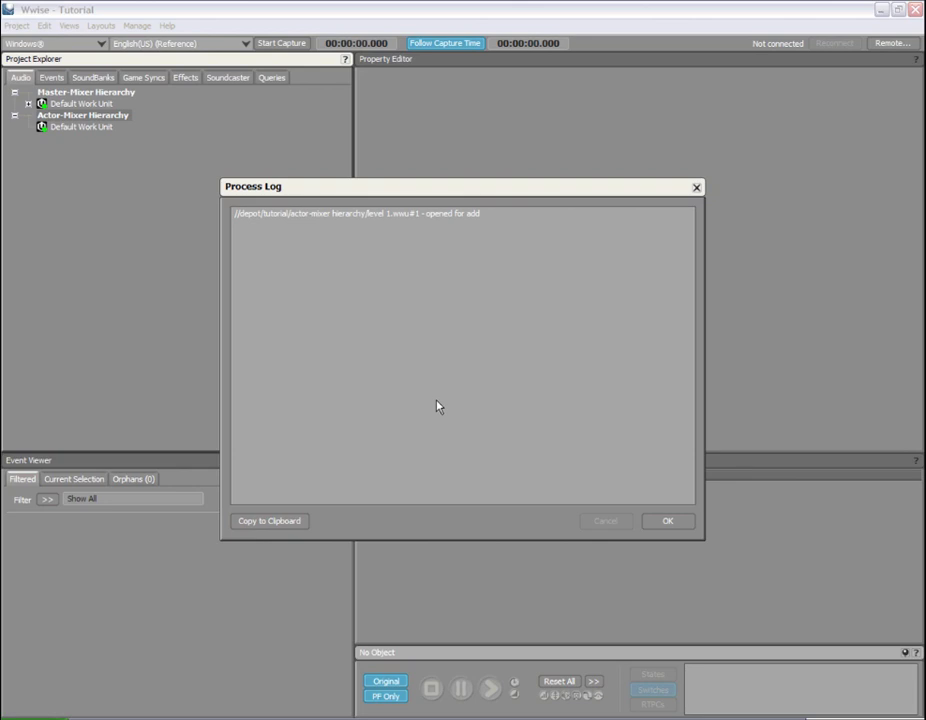
click(662, 521)
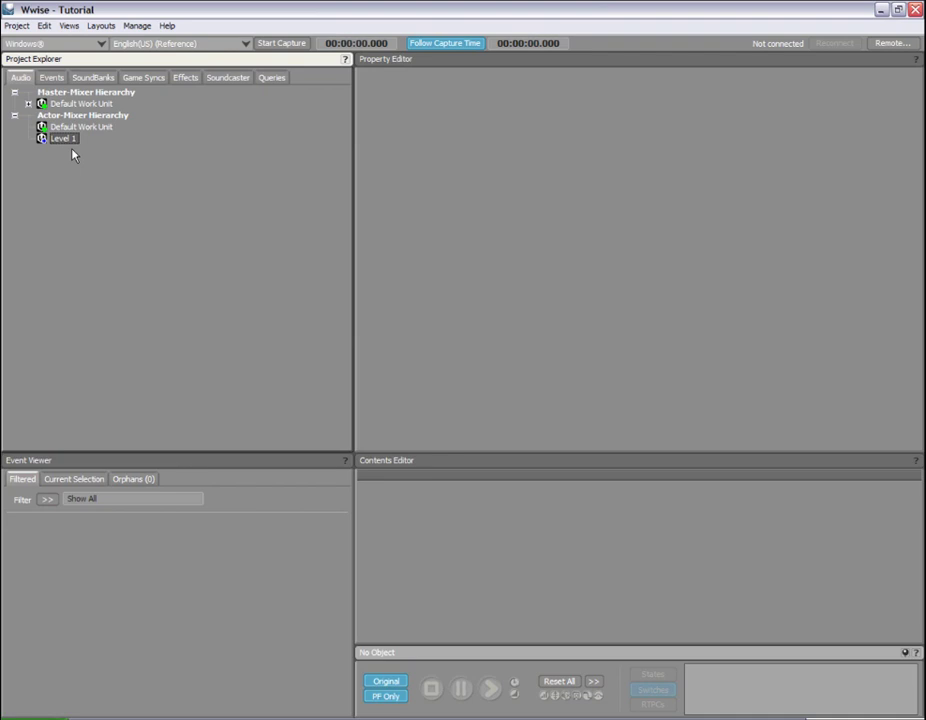
- Create a child work unit 'Level 2' under the Actor-Mixer Hierarchy and accept marking it for add
right_click(67, 116)
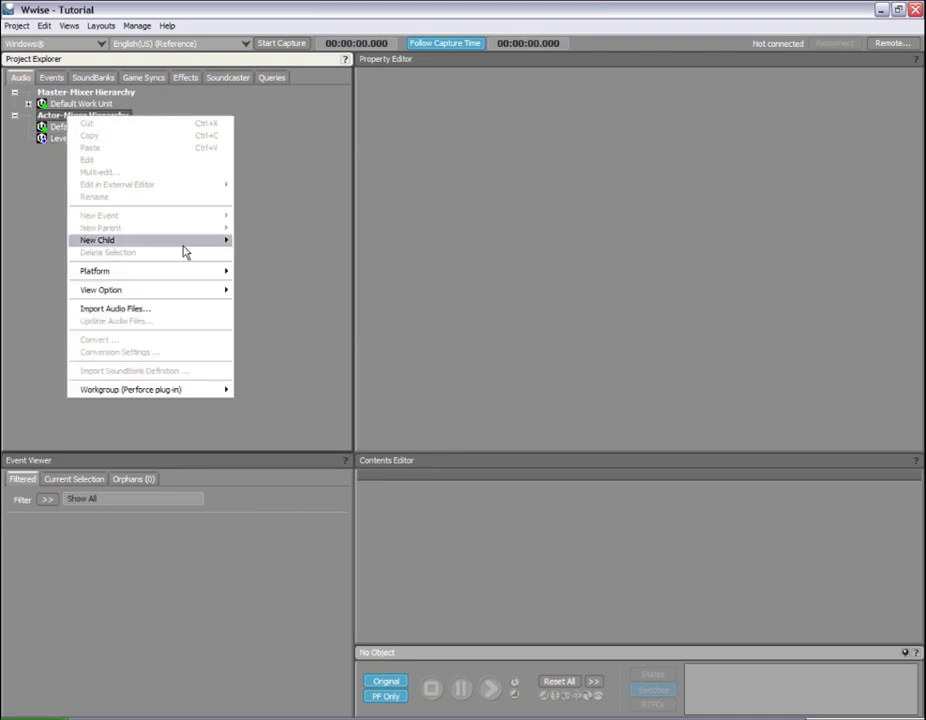
mouse_move(185, 245)
click(268, 240)
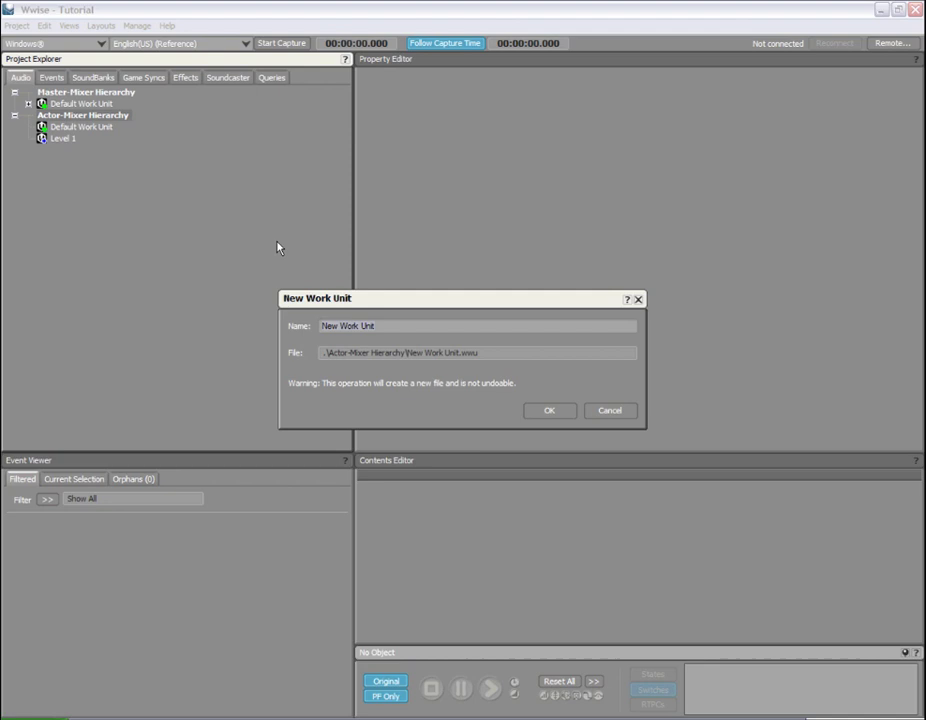
text(Level 2)
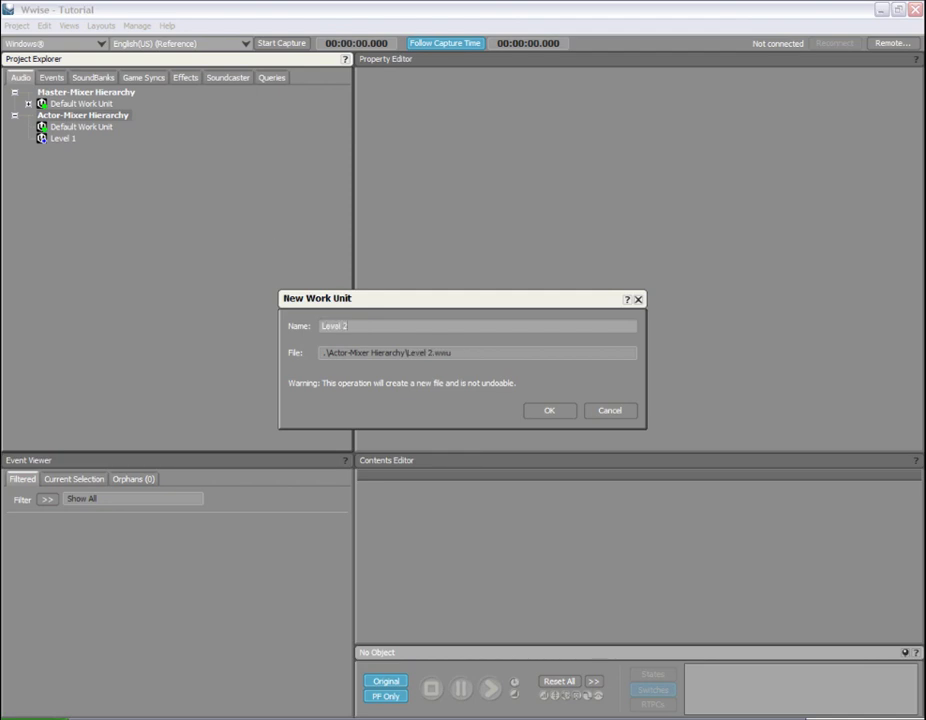
click(555, 415)
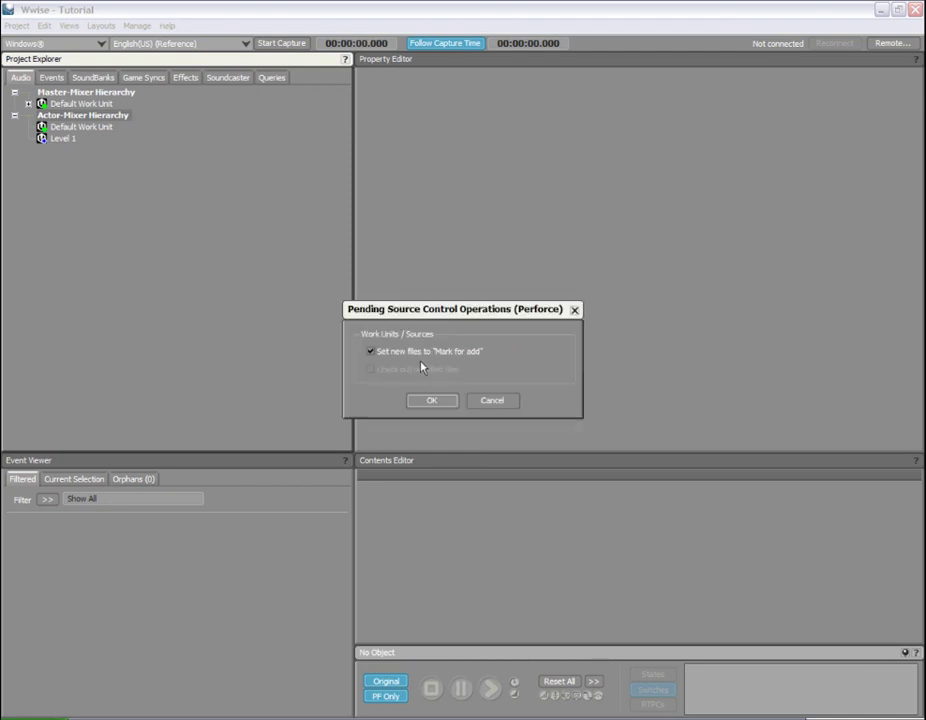
click(431, 401)
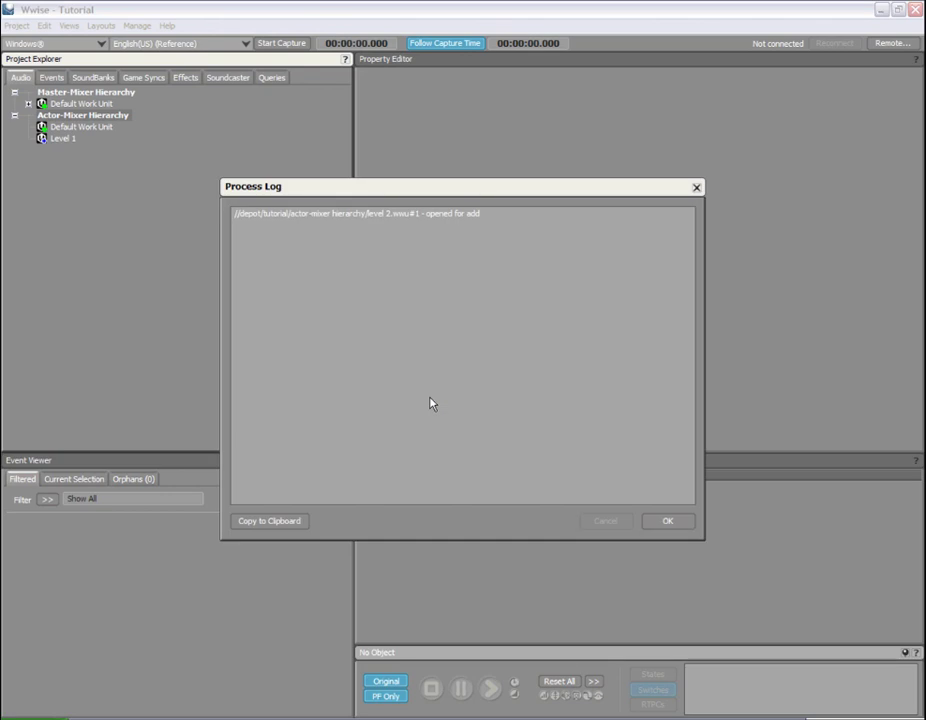
click(667, 521)
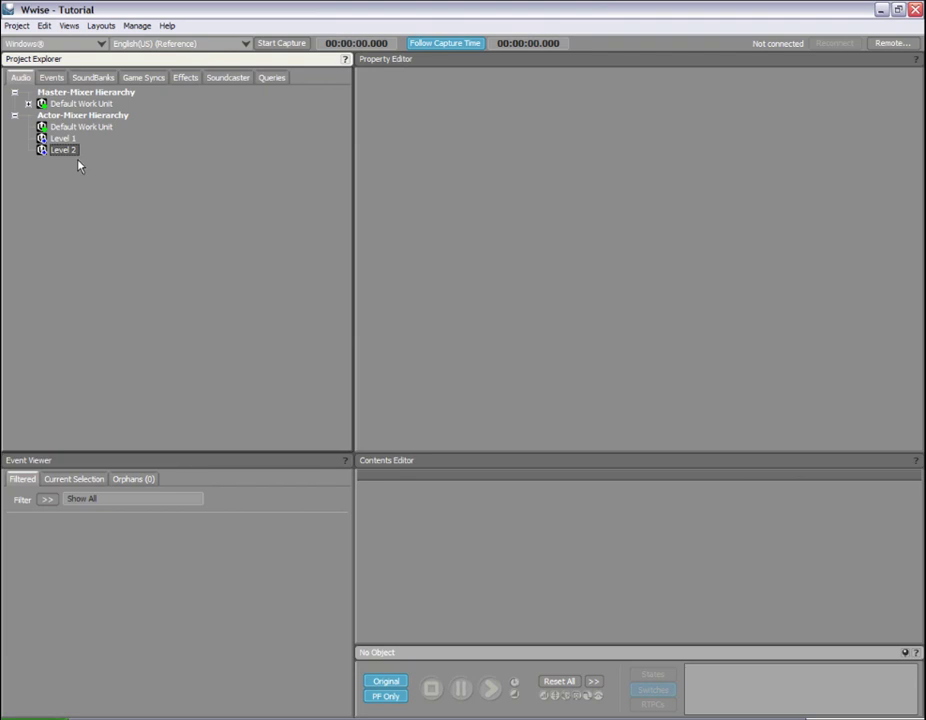
- Browse the Events, SoundBanks, Game Syncs and Effects hierarchies in the Project Explorer
click(53, 79)
click(84, 80)
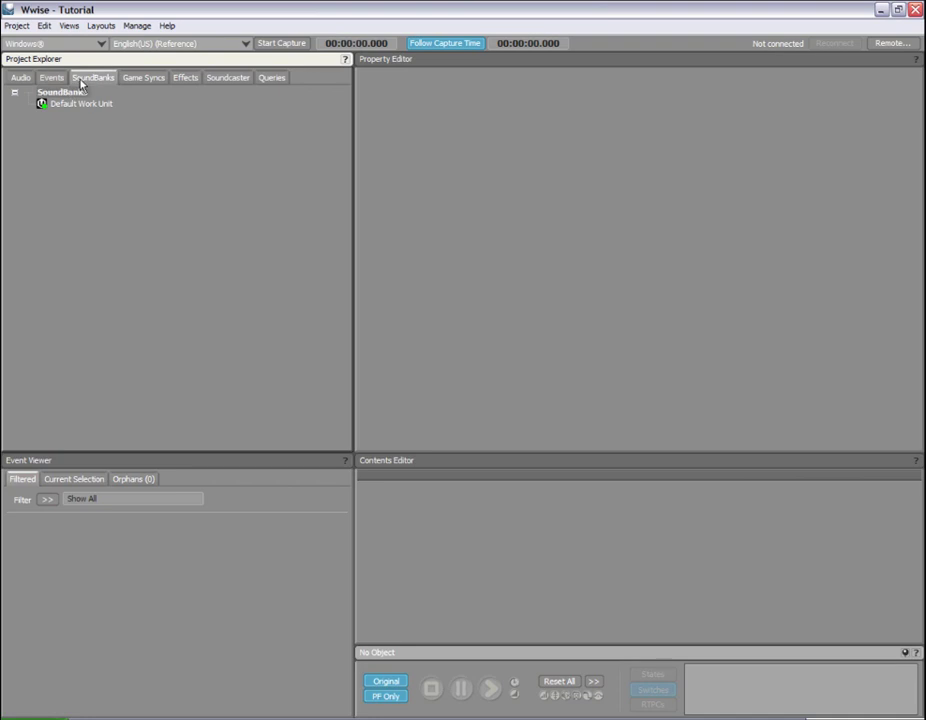
click(136, 80)
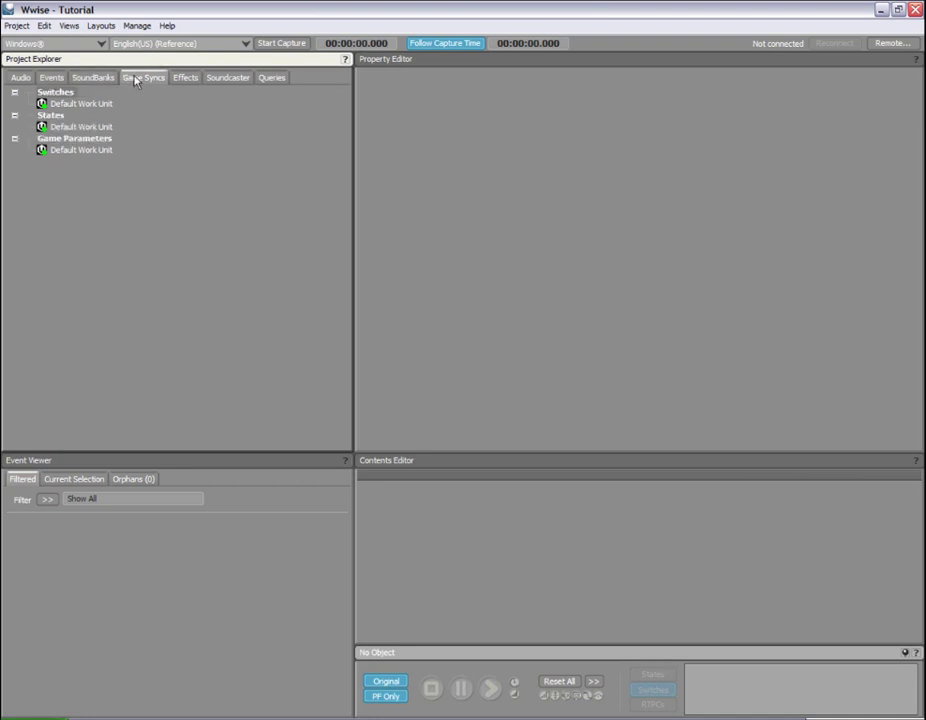
click(190, 80)
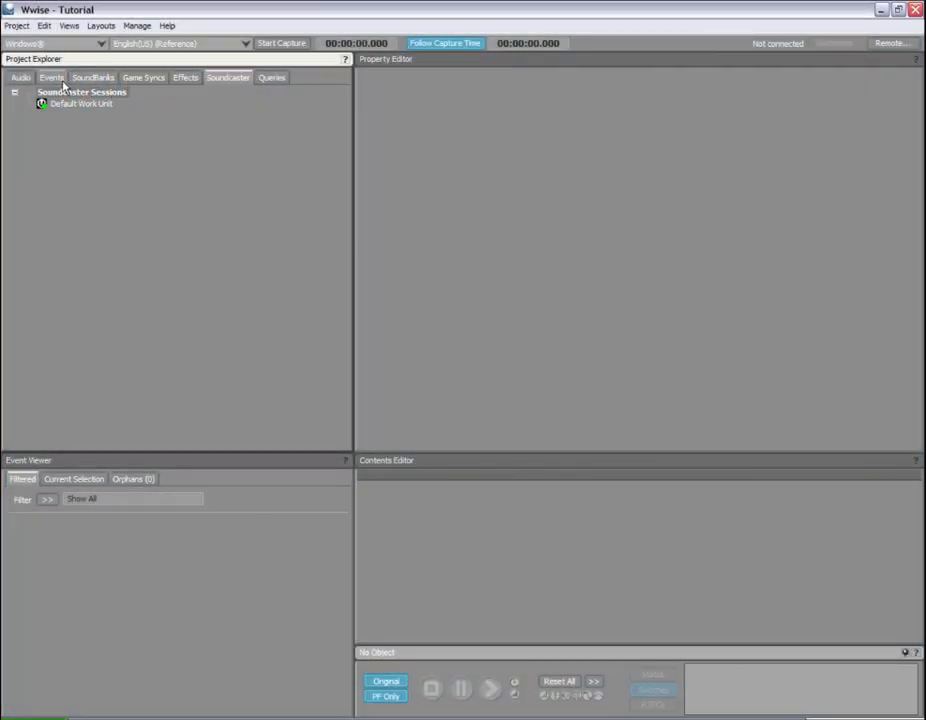
- Drag Night_Amb.wav onto the Level 1 work unit, import it, and accept marking it for add
click(20, 77)
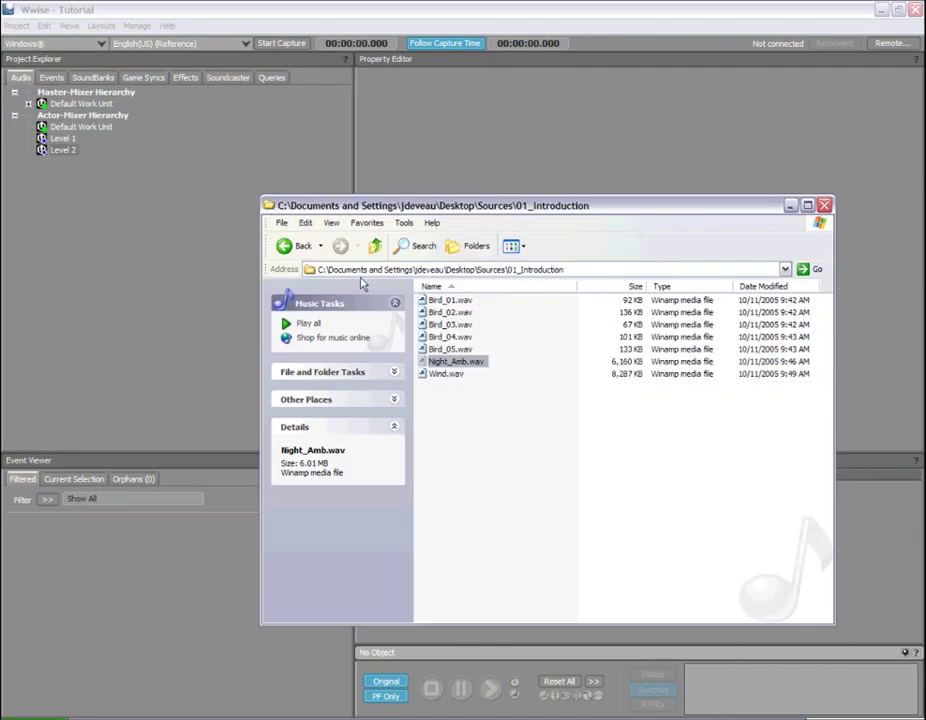
drag(450, 361, 62, 138)
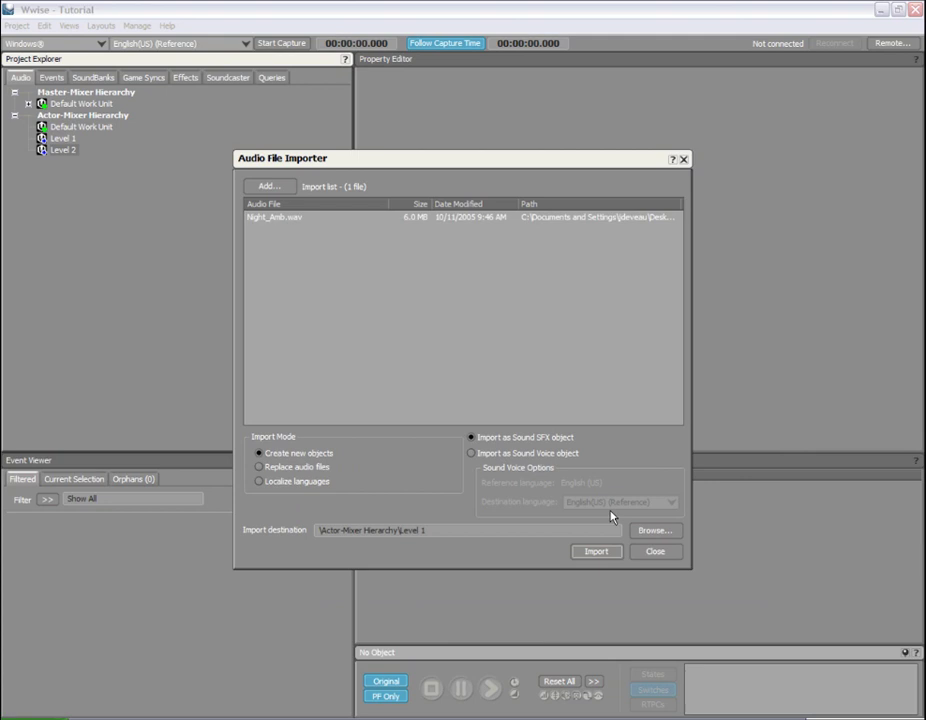
click(596, 552)
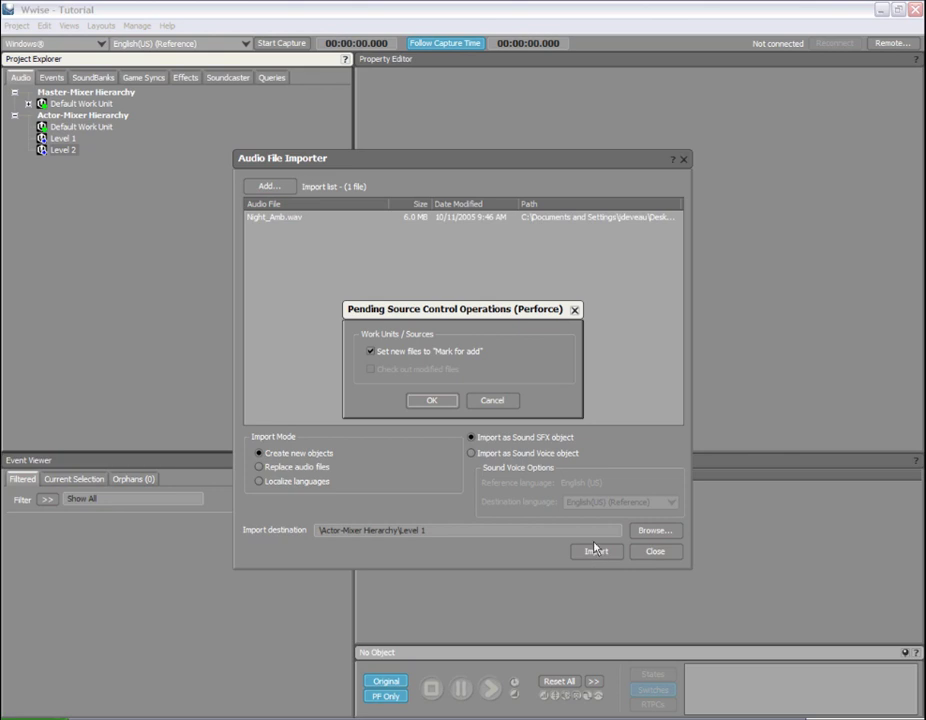
click(430, 401)
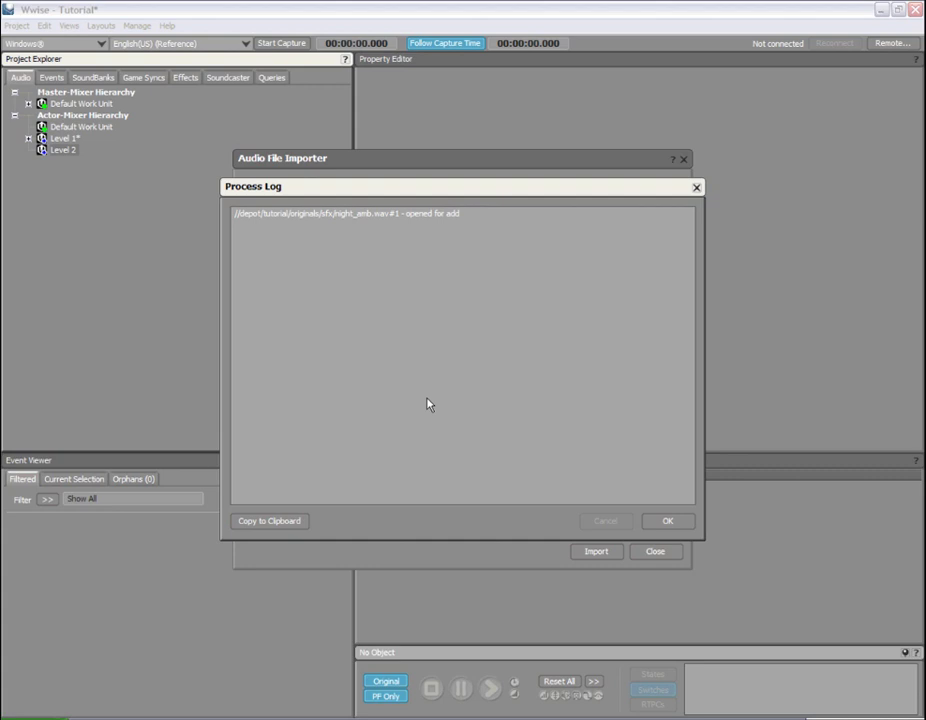
click(666, 521)
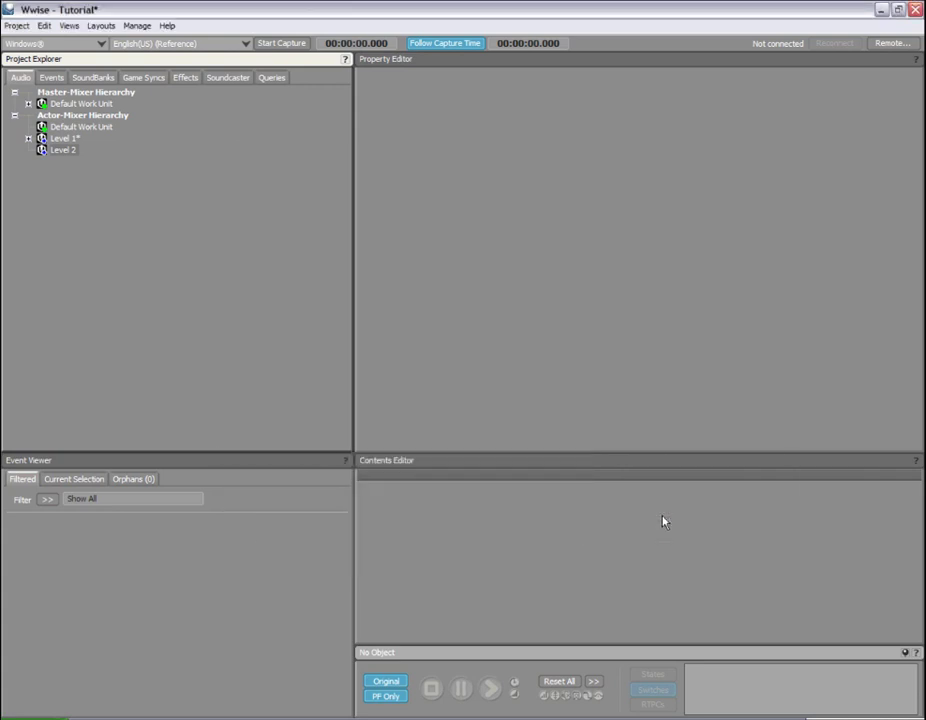
- Expand Level 1 and view the source files in the source-control File Manager
click(28, 139)
click(17, 25)
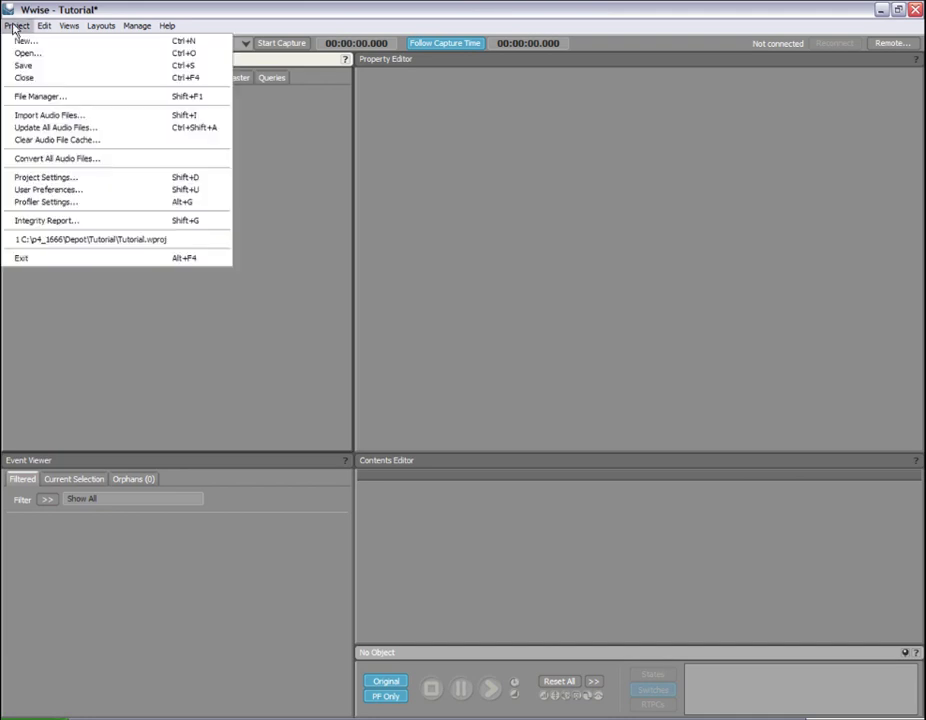
click(28, 97)
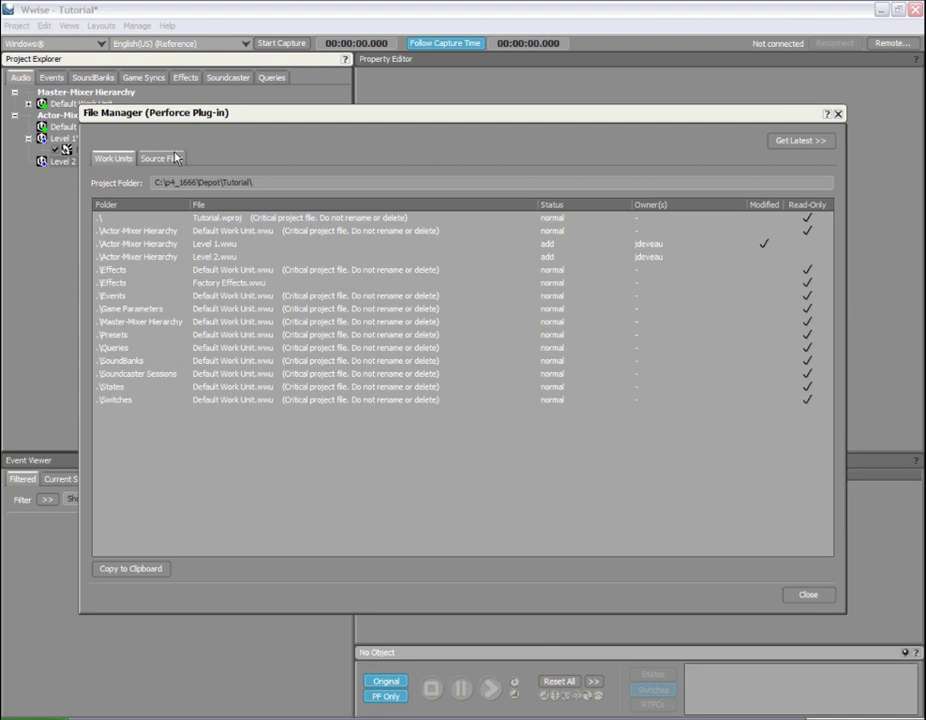
click(162, 162)
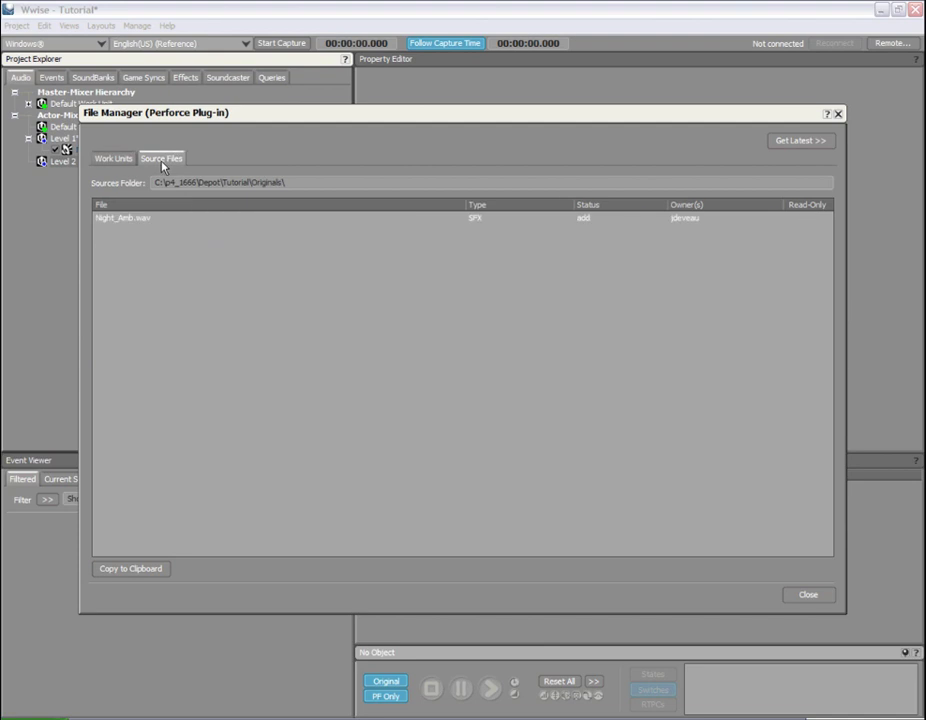
- Submit Night_Amb.wav with the description 'Added night ambiance sound effect' and close the File Manager
right_click(124, 219)
click(180, 239)
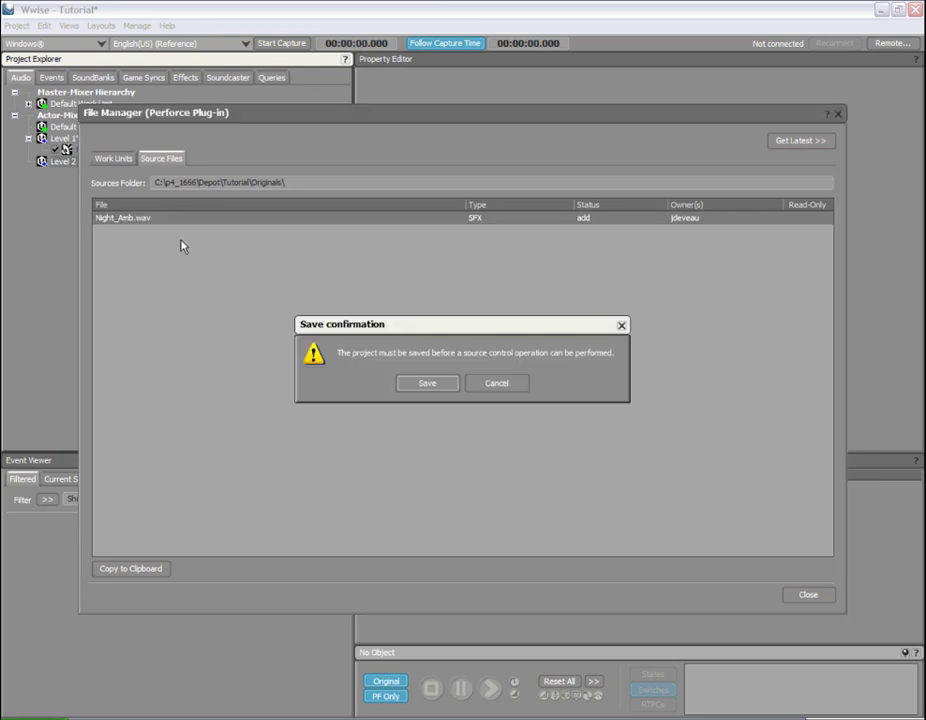
click(427, 384)
text(Added)
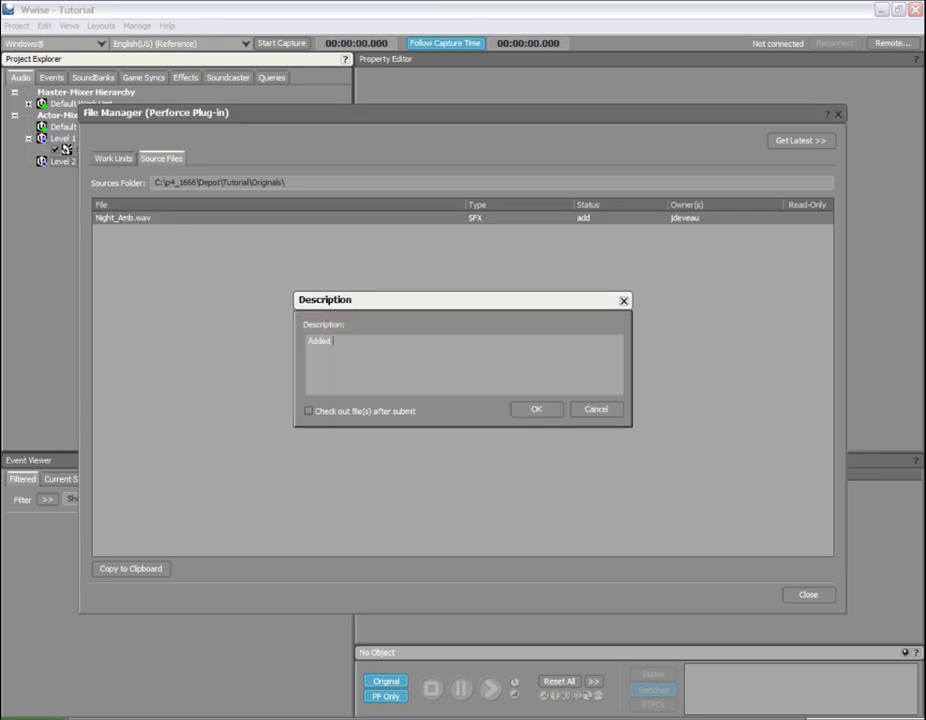
text( night ambiance sound s)
text(ffect)
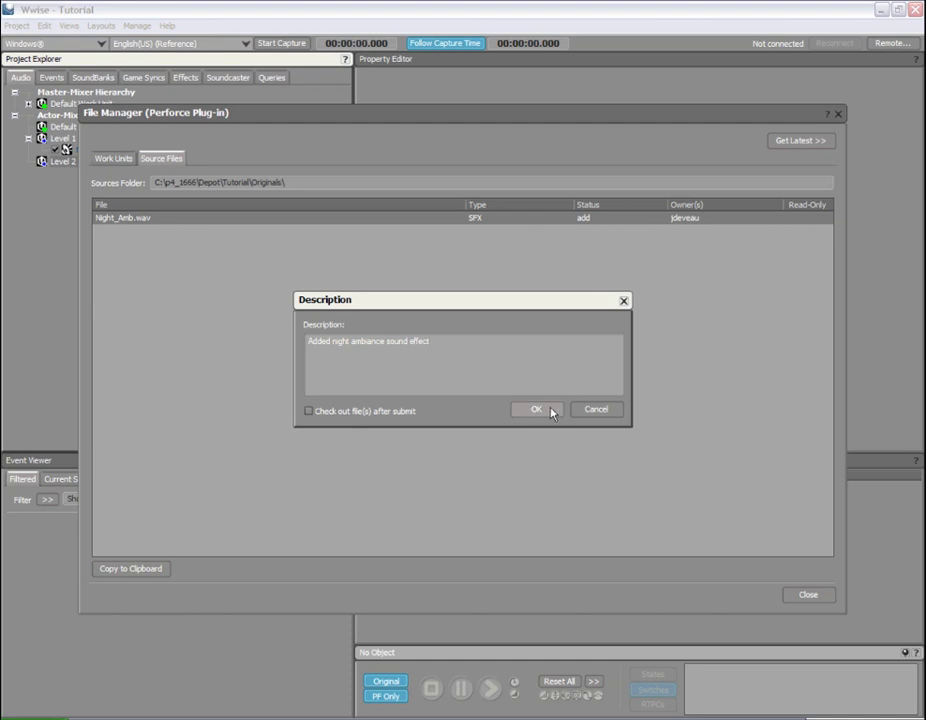
click(551, 411)
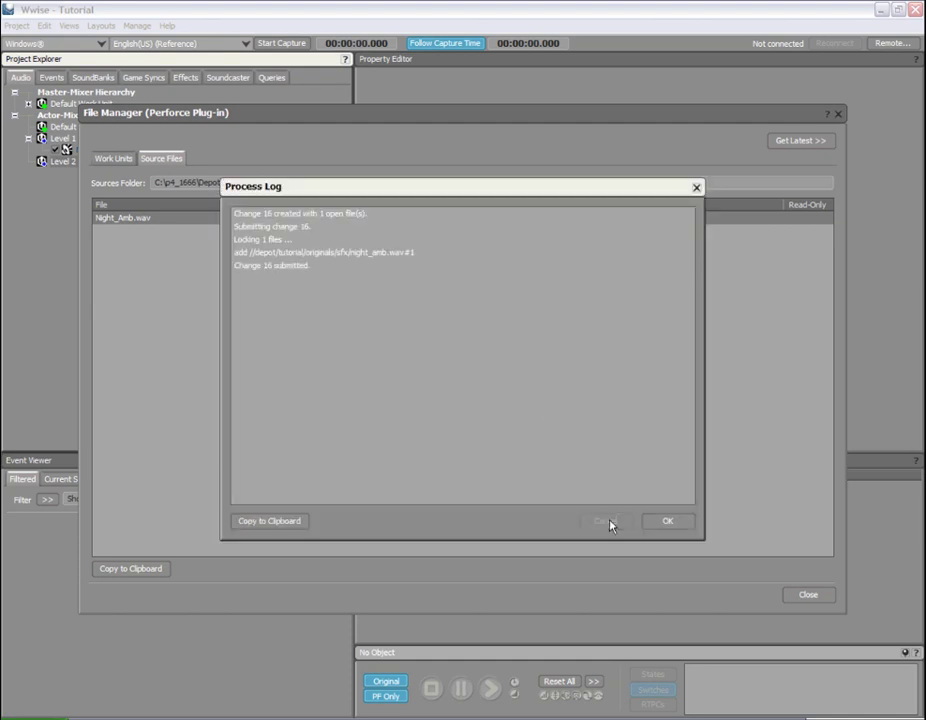
click(672, 526)
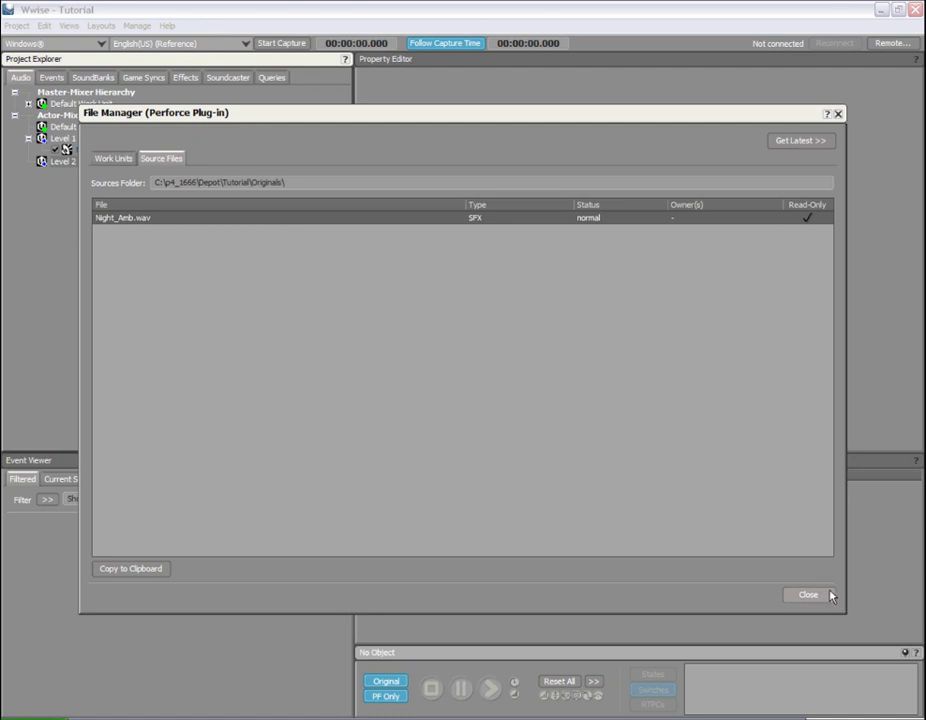
click(808, 595)
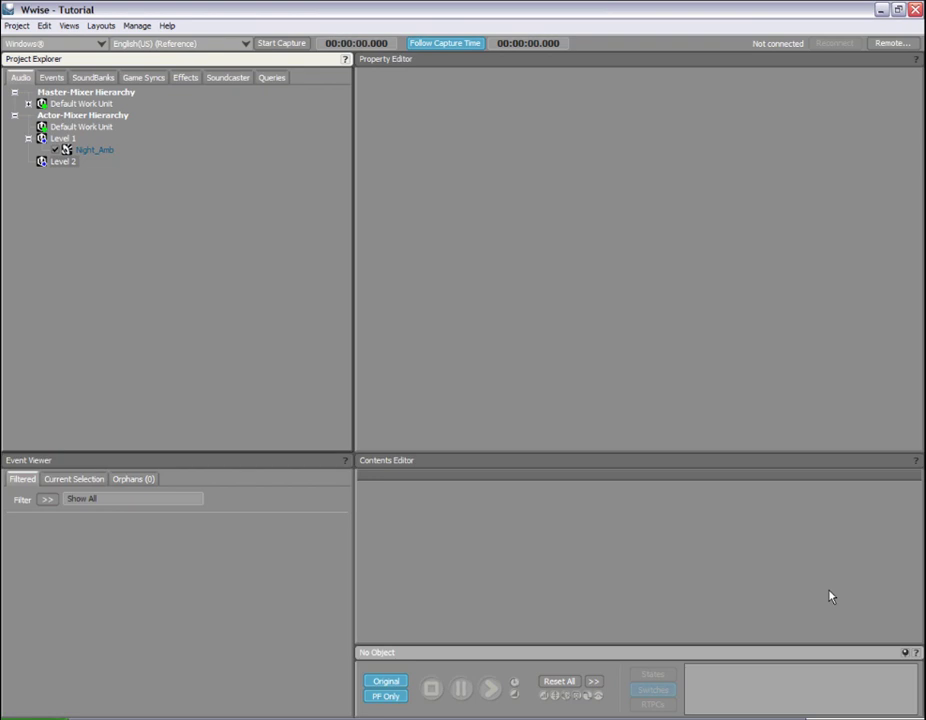
- Submit the Level 1 work unit to Perforce with the description 'initial check in level 1'
right_click(66, 146)
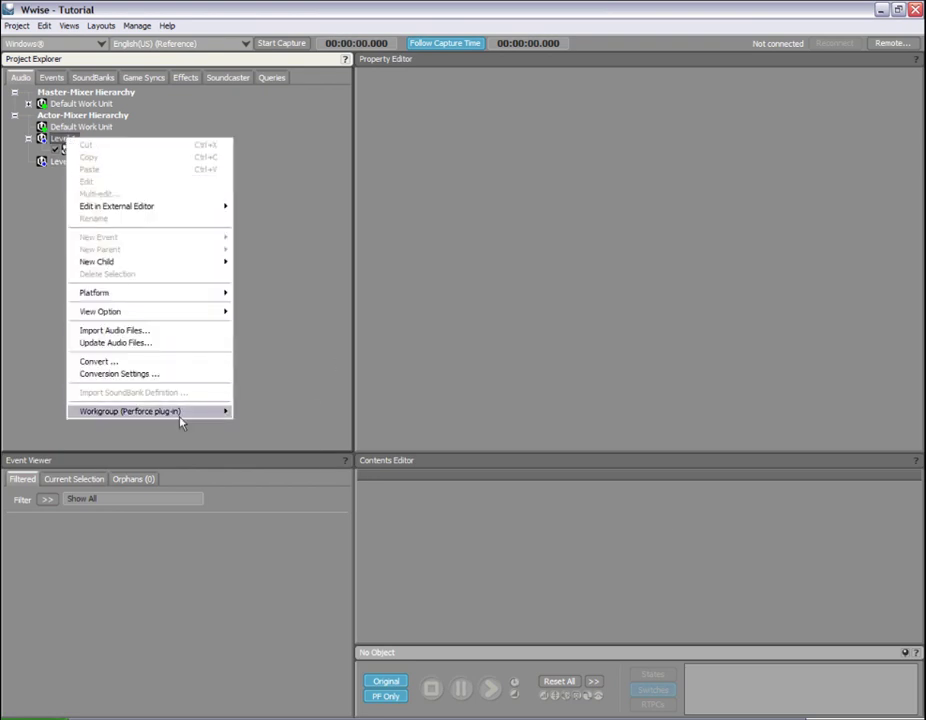
mouse_move(181, 421)
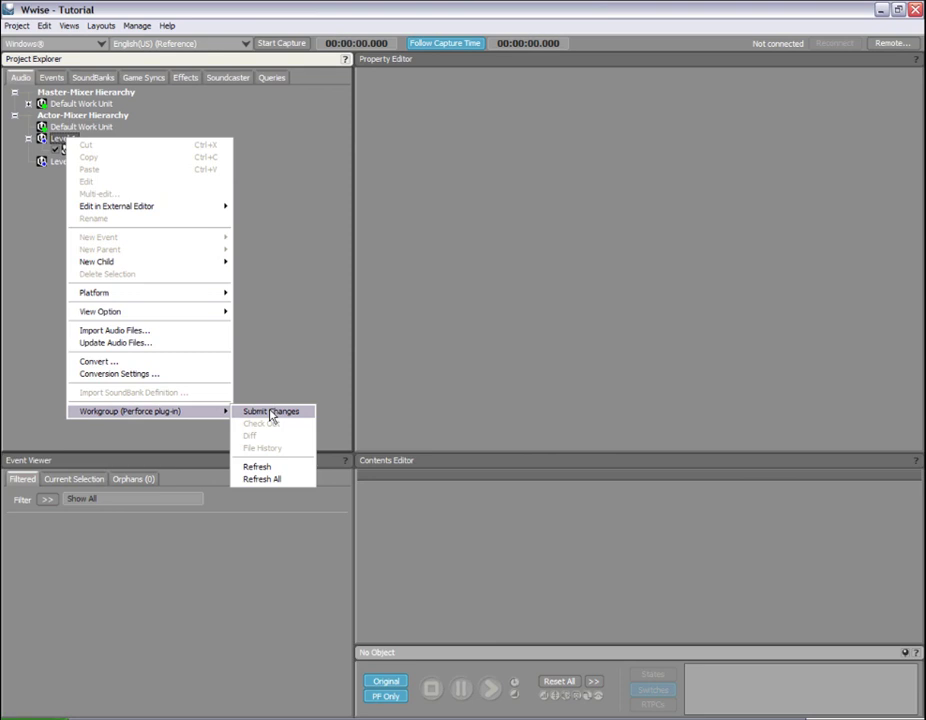
click(271, 412)
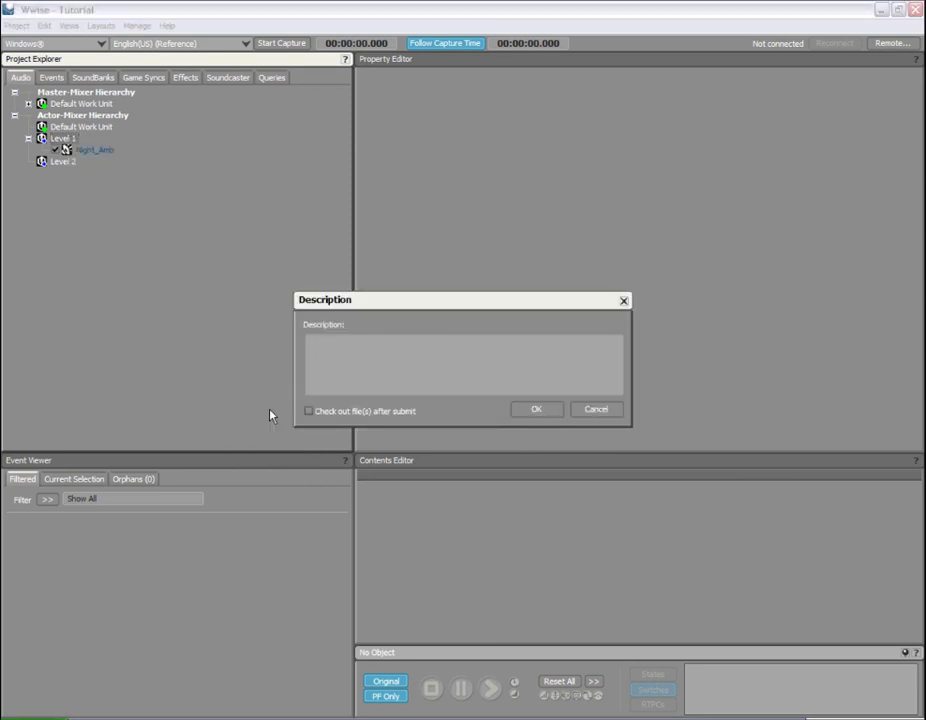
text(initial check in level 1)
click(535, 410)
click(667, 522)
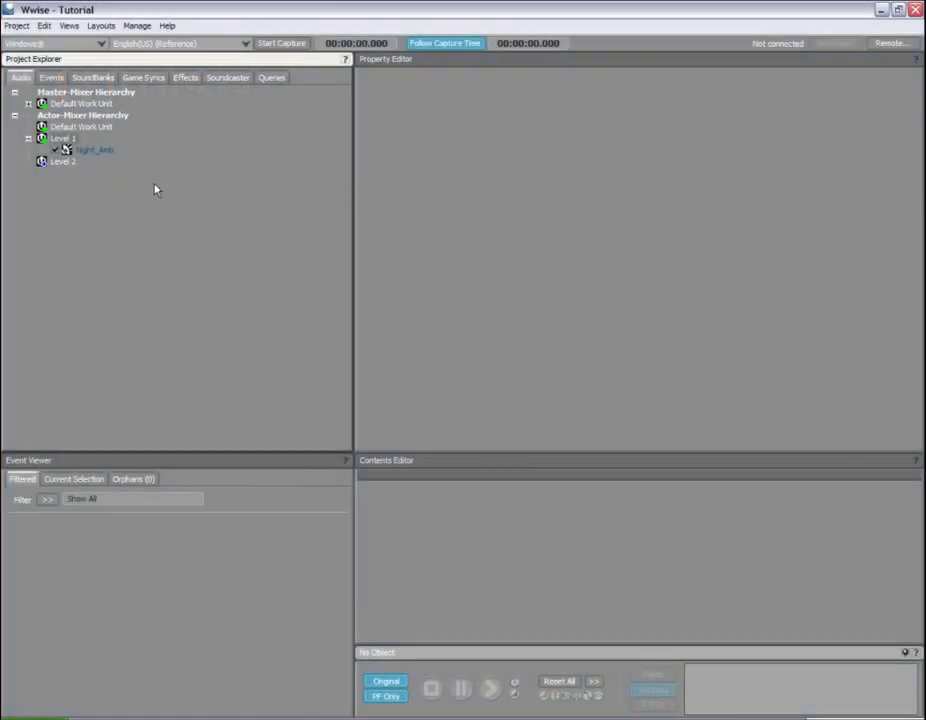
- Give Night_Amb a volume of -10, then save the Tutorial project with modified files checked out from Perforce
click(112, 152)
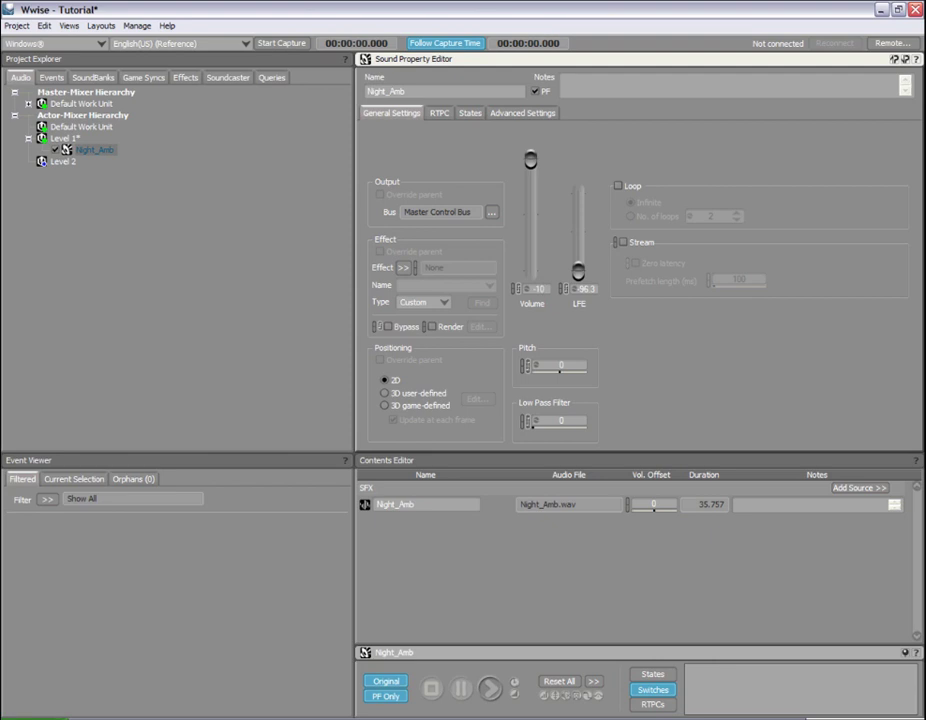
key(Return)
click(16, 25)
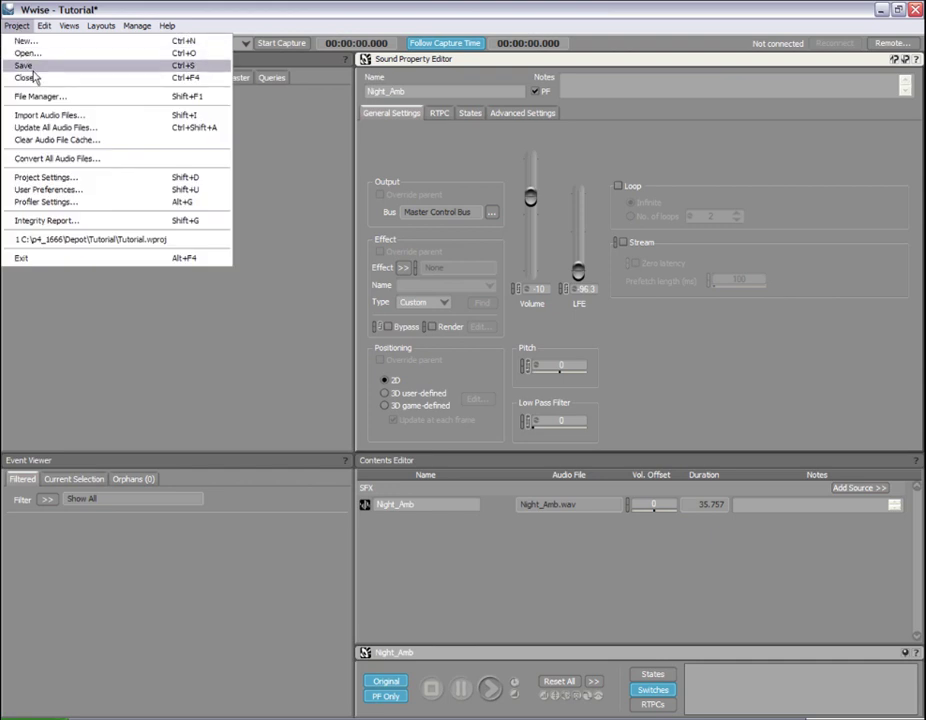
click(32, 67)
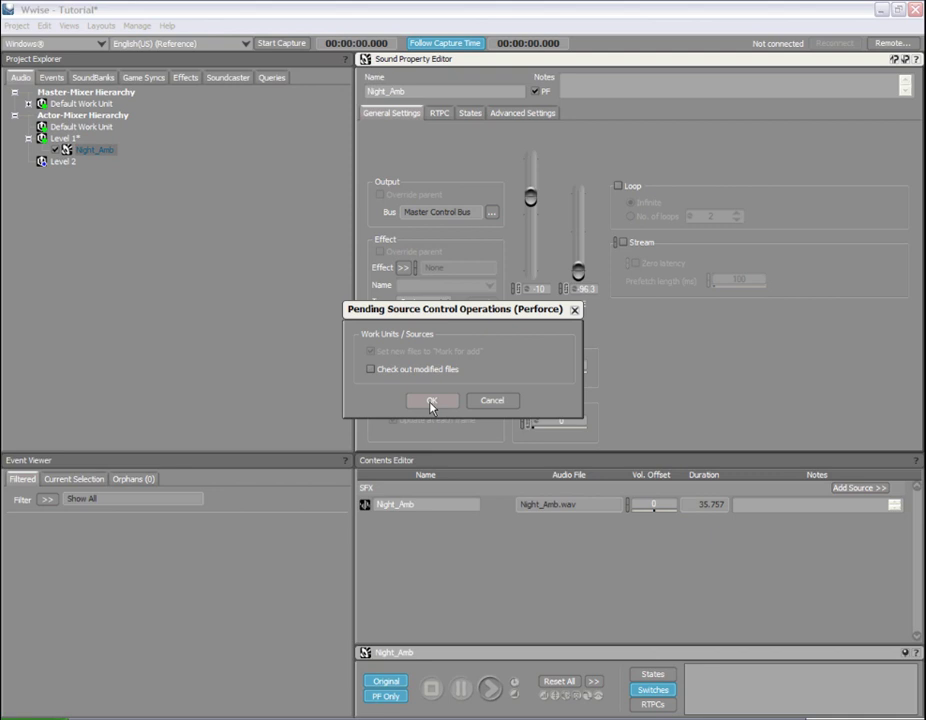
click(392, 370)
click(432, 403)
click(686, 524)
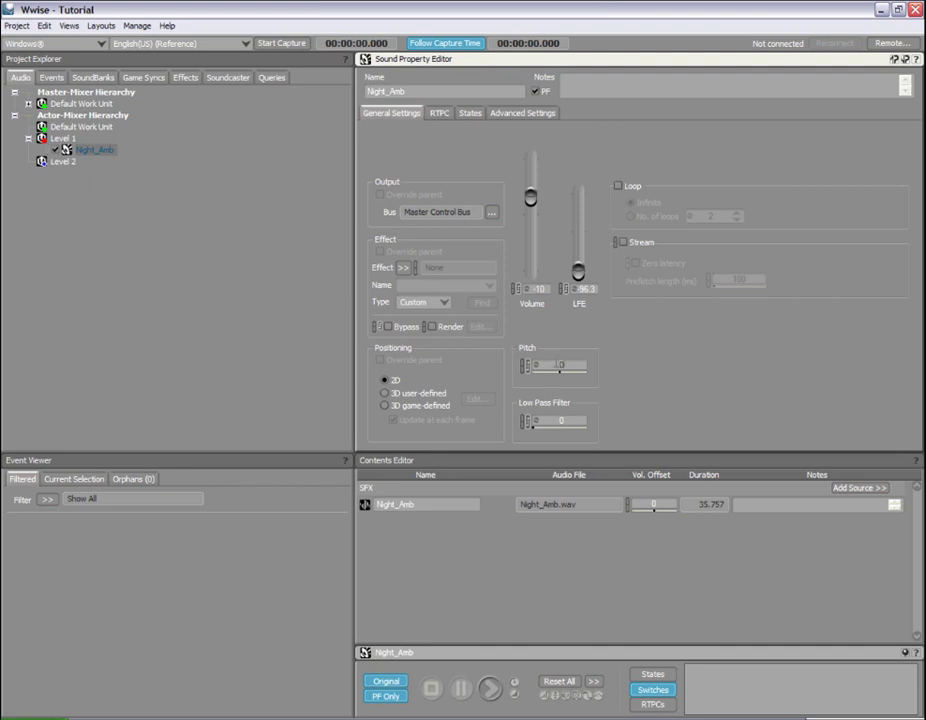
- Enter 500 as Night_Amb's pitch and save the Tutorial project
text(508)
key(Return)
click(18, 25)
click(31, 68)
- Submit Level 1.wwu and Level 2.wwu to Perforce with the description 'Made some modifications'
click(16, 25)
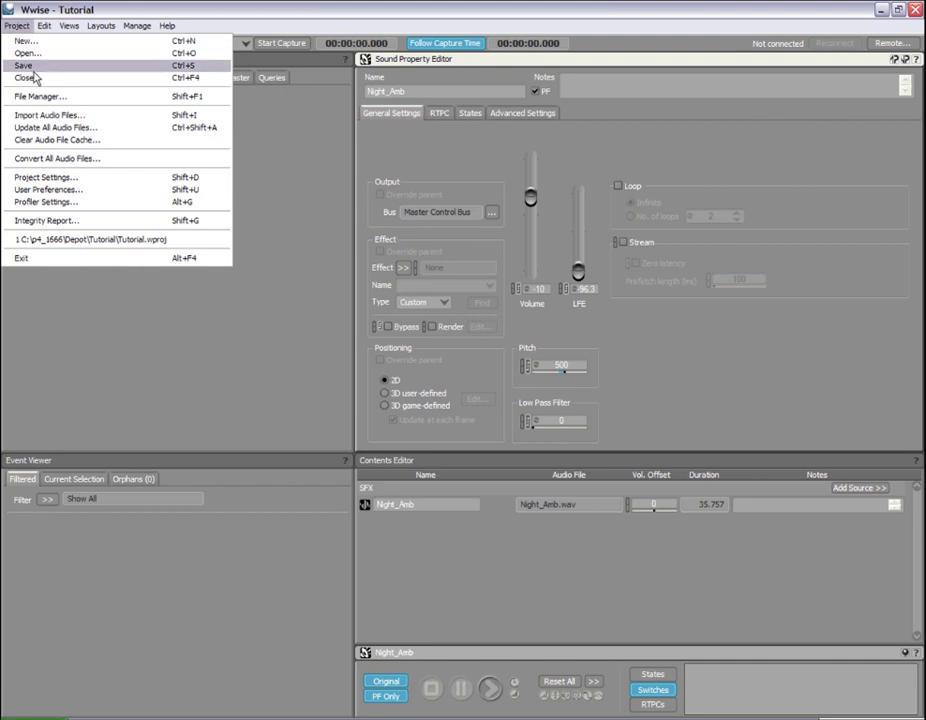
click(38, 96)
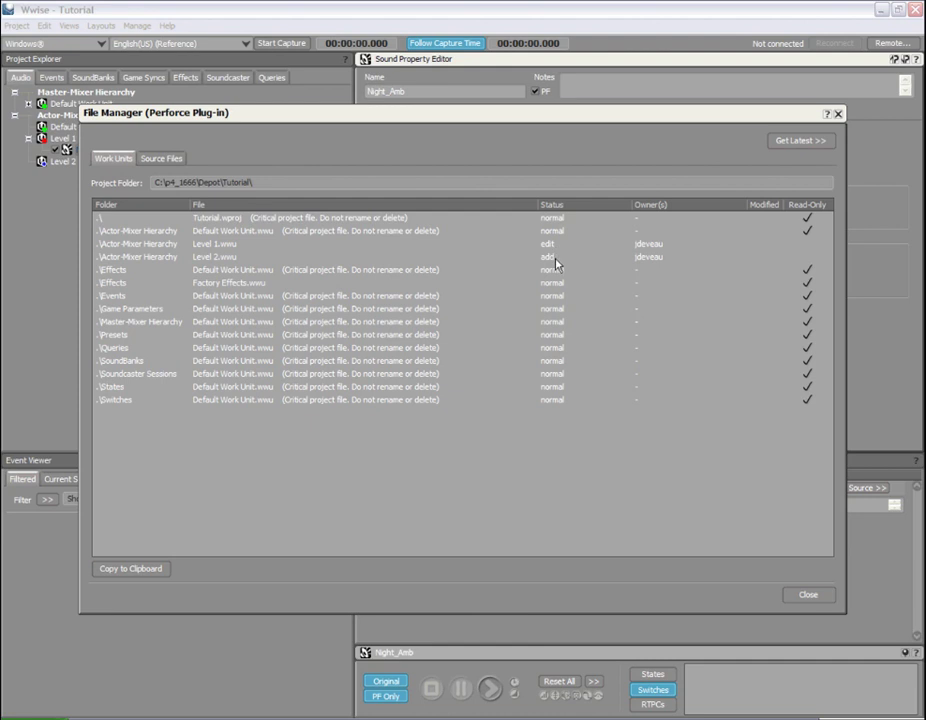
click(212, 246)
shift+click(210, 258)
right_click(211, 258)
click(236, 277)
text(Made some)
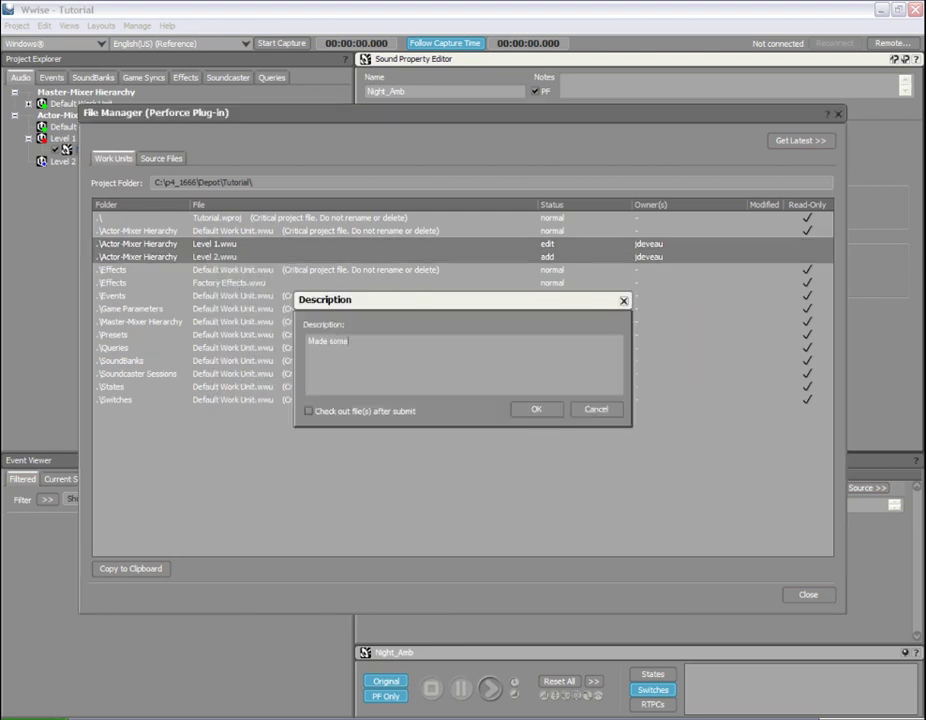
text( modifications)
click(533, 411)
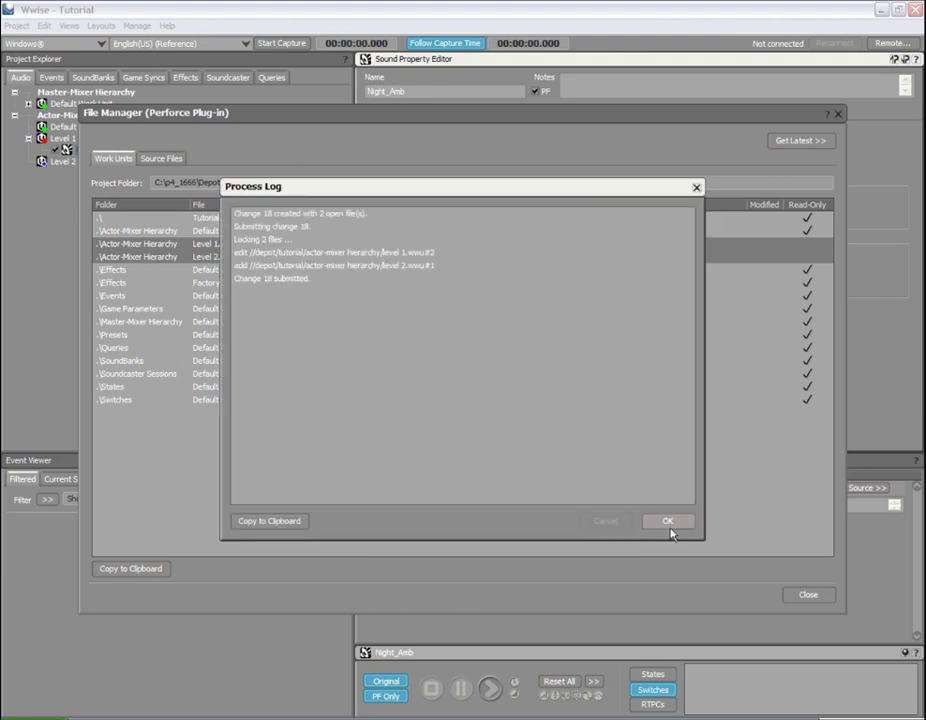
click(666, 520)
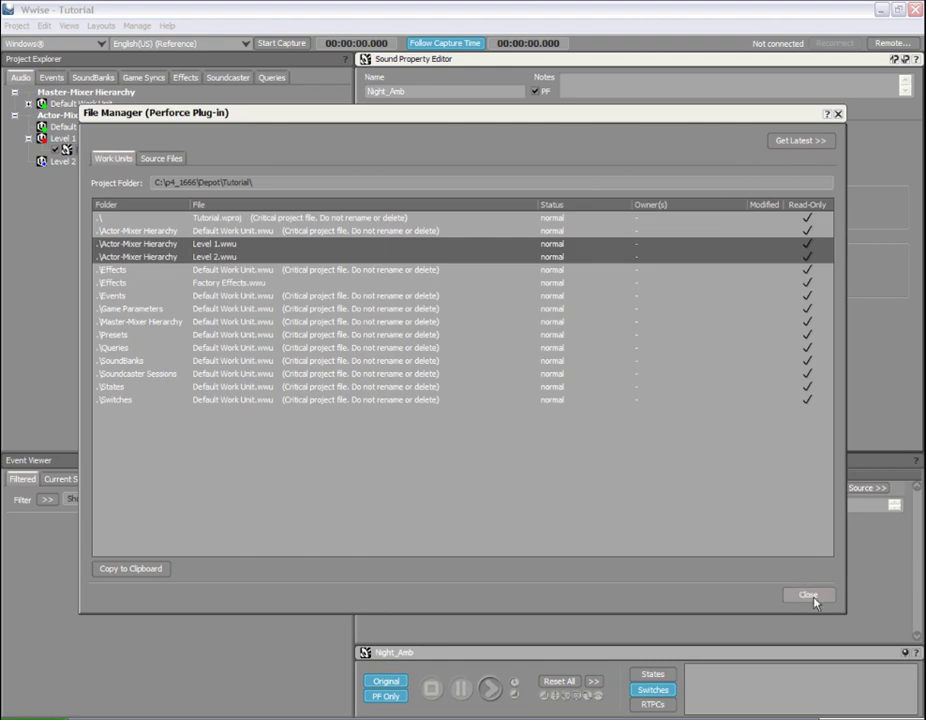
click(813, 599)
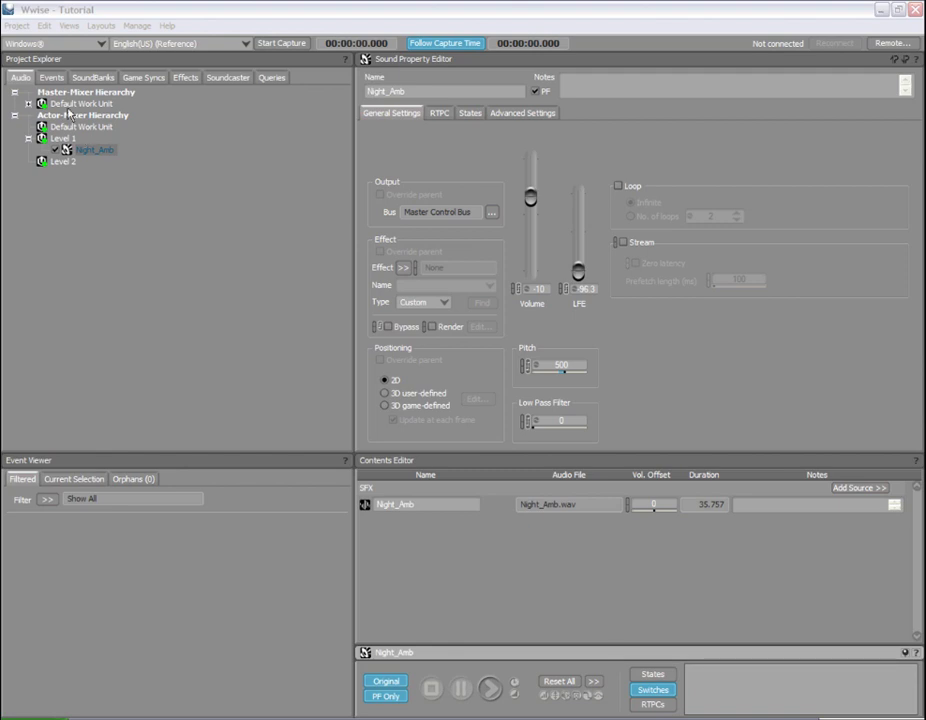
- Use Get Latest with All in the Perforce File Manager to sync work units and sources
click(16, 25)
click(38, 98)
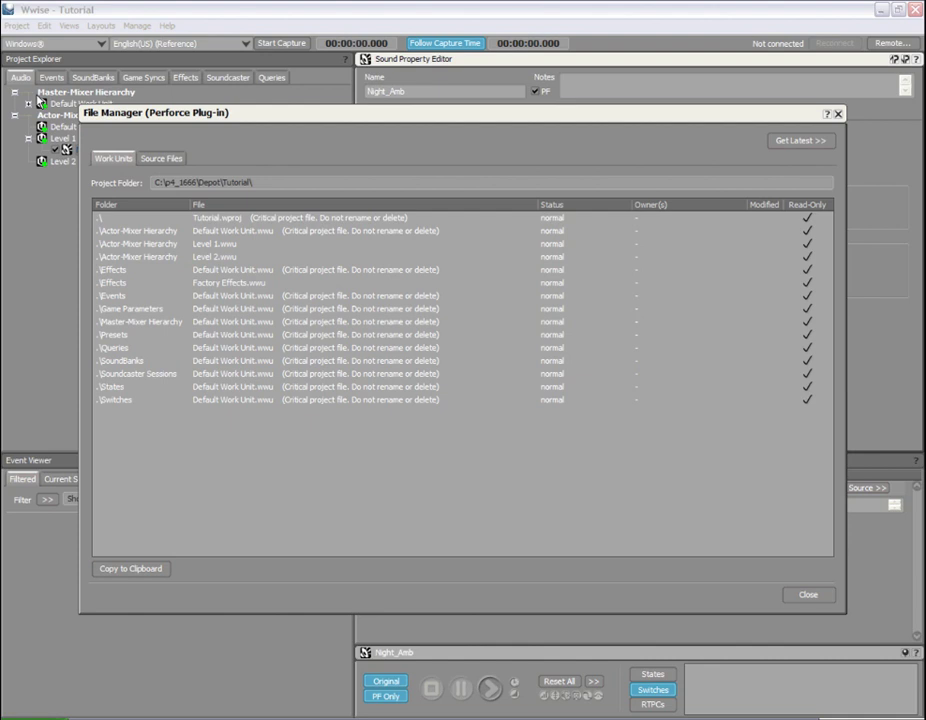
click(813, 143)
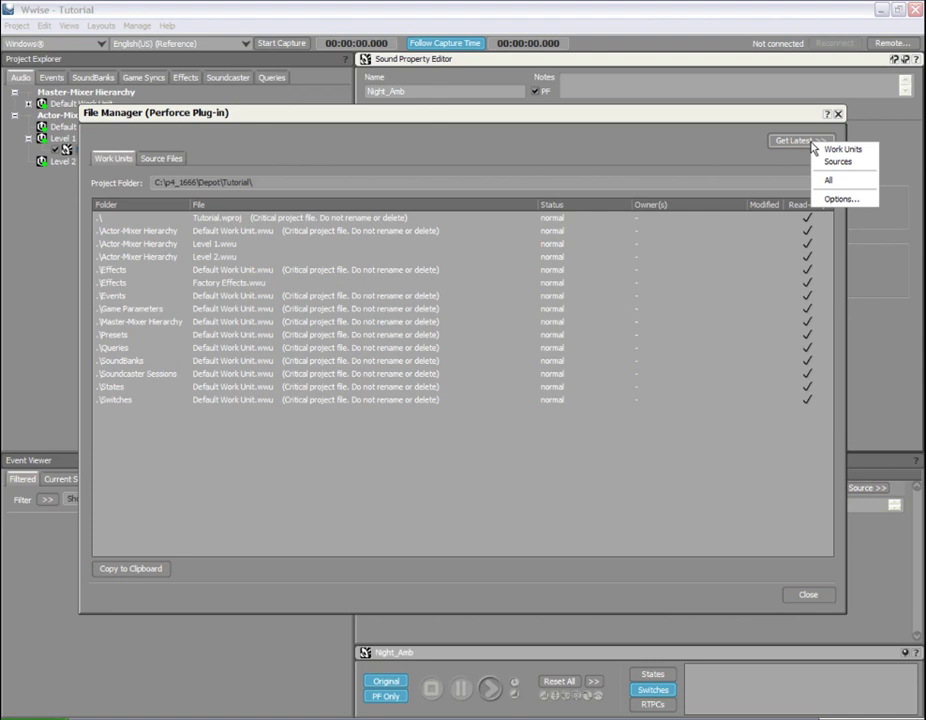
click(830, 180)
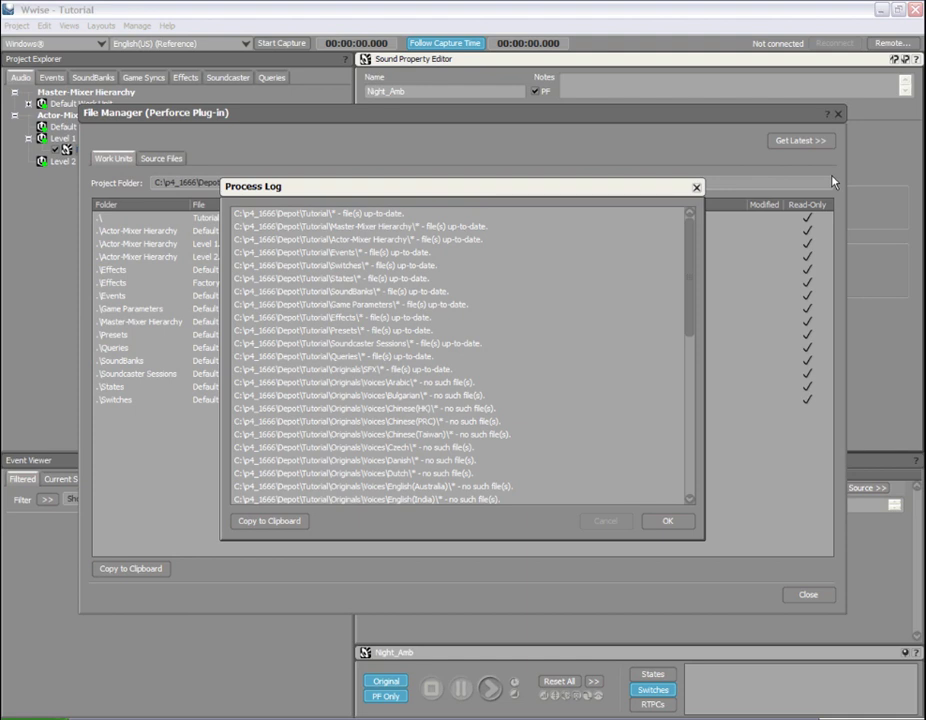
click(669, 523)
click(809, 595)
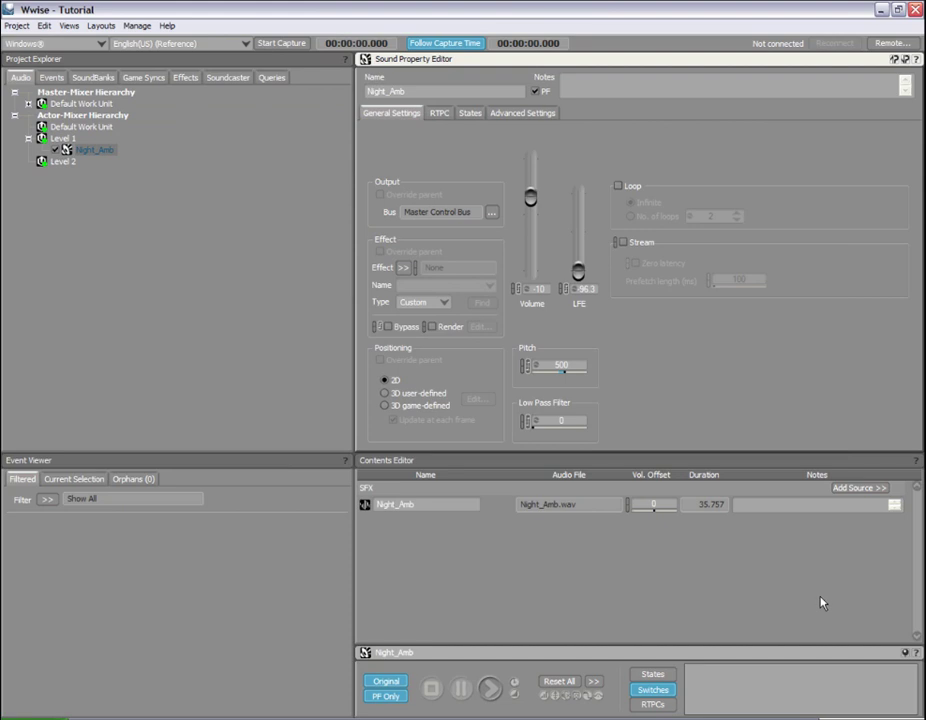